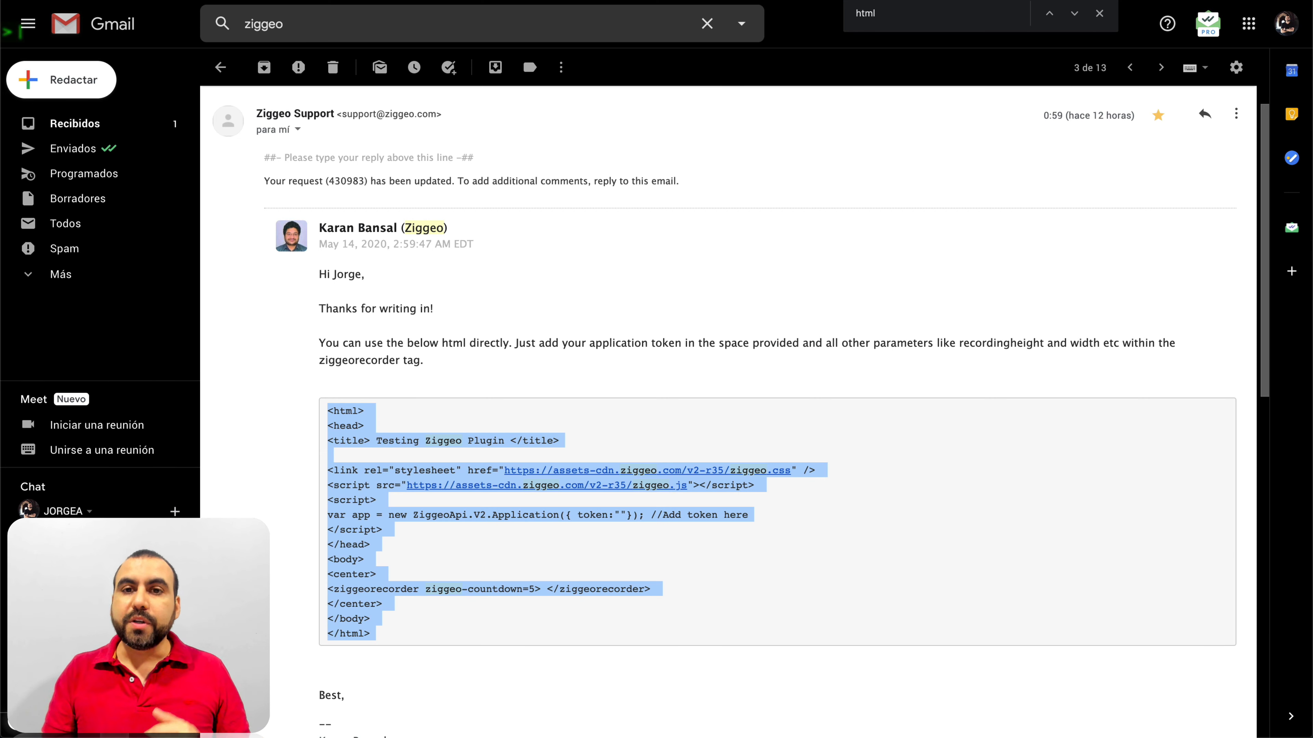
- Switch to Fluent Forms in WordPress and create a new form from the pre-made Contact Form template
{"action": "key", "text": "ctrl+Tab"}
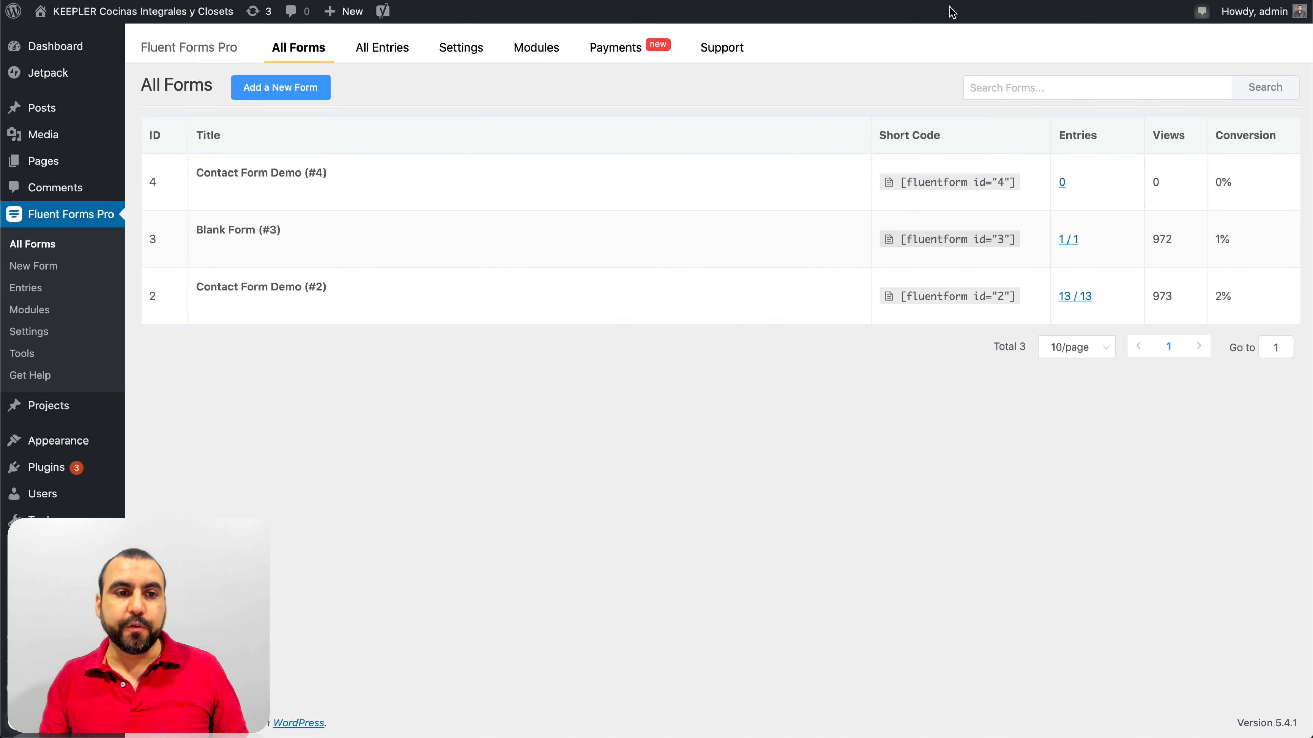
{"action": "left_click", "coordinate": [307, 93]}
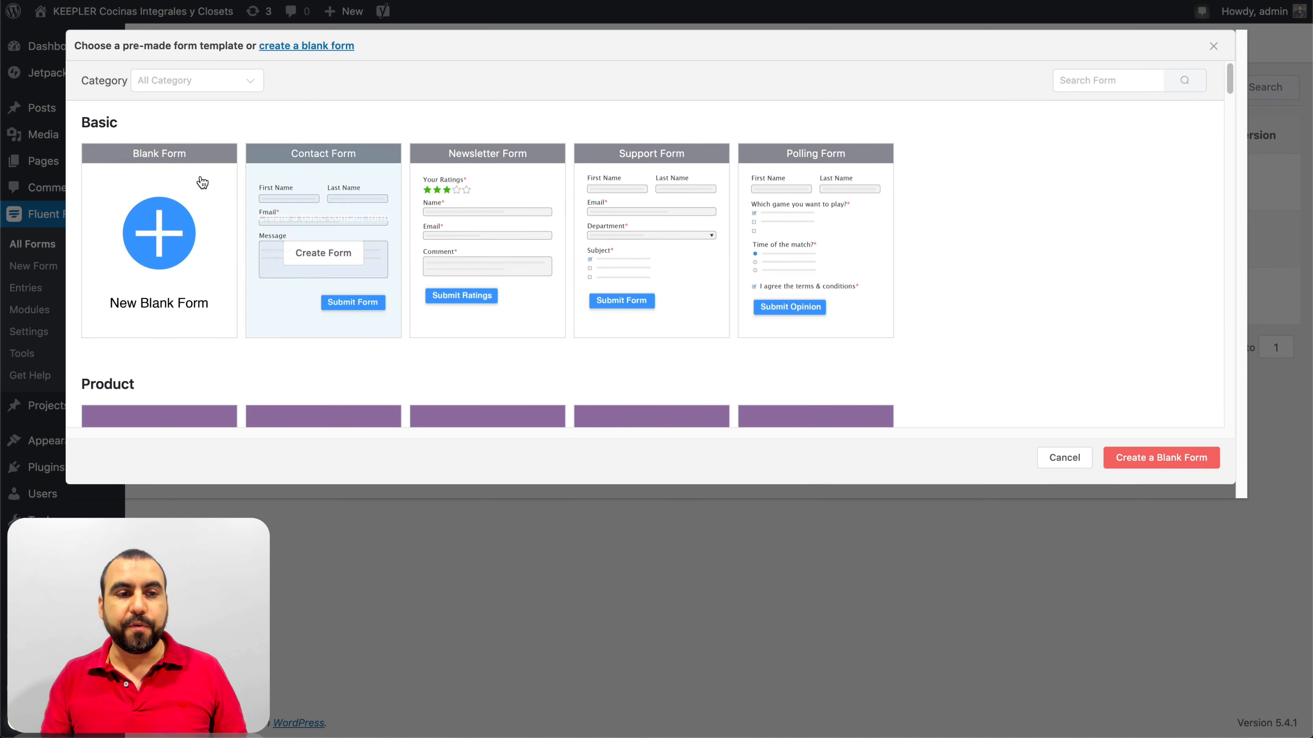
{"action": "mouse_move", "coordinate": [339, 305]}
{"action": "left_click", "coordinate": [343, 264]}
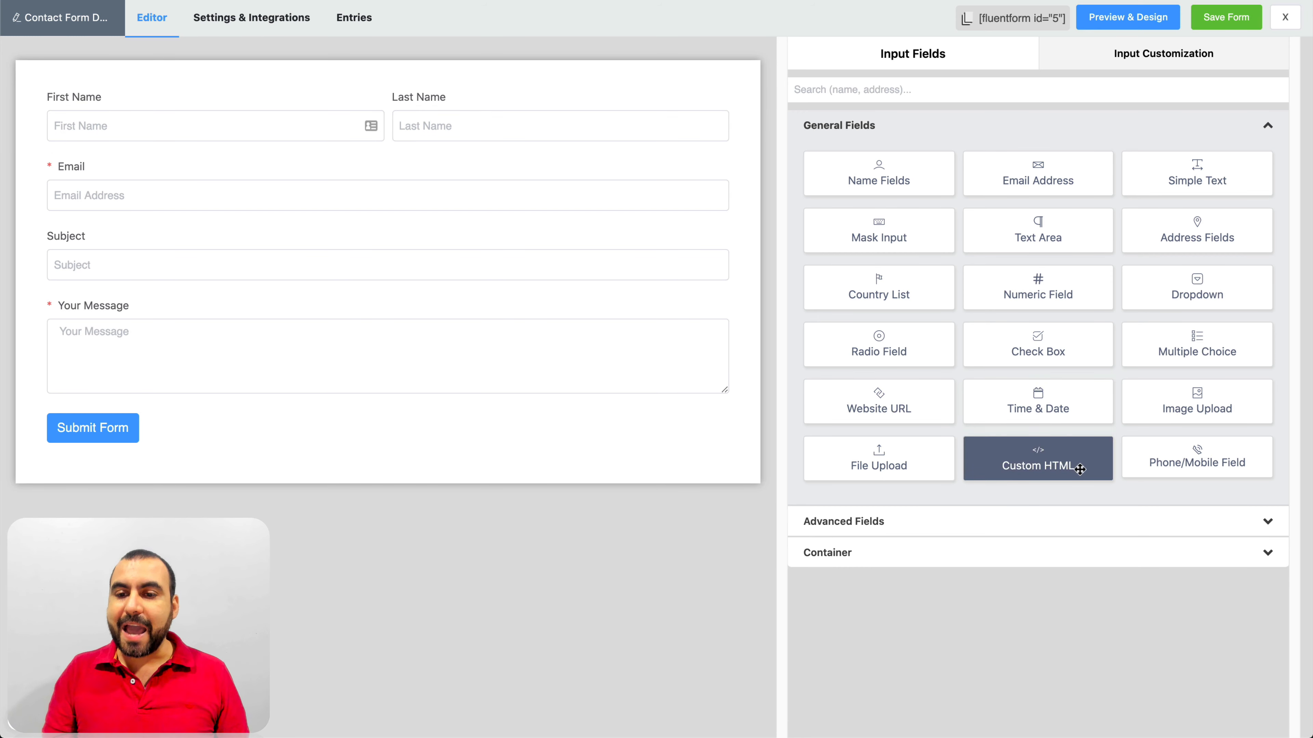
- Add a Custom HTML field to the form and place it between the Email and Subject fields
{"action": "left_click", "coordinate": [1041, 456]}
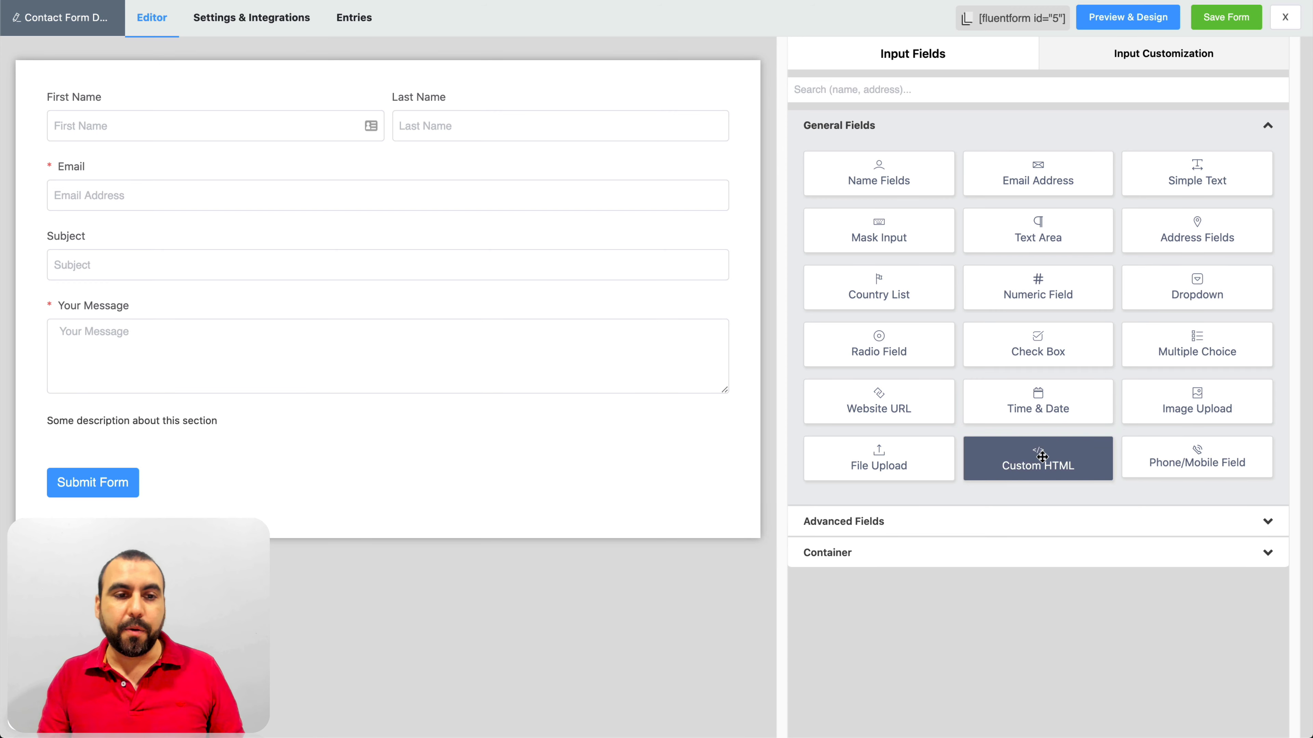
{"action": "left_click_drag", "start_coordinate": [517, 437], "coordinate": [522, 251]}
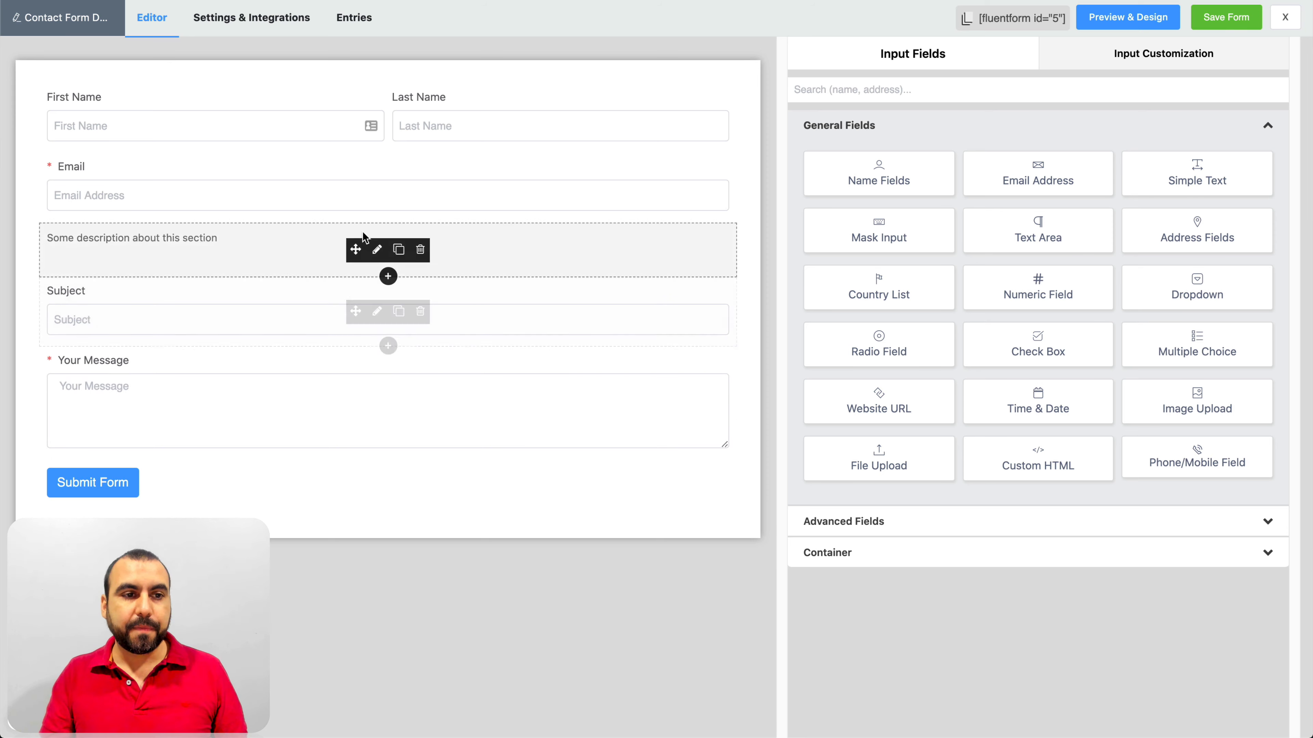
- Insert the copied Ziggeo recorder HTML code below the description in the Custom HTML field's source text
{"action": "left_click", "coordinate": [477, 238]}
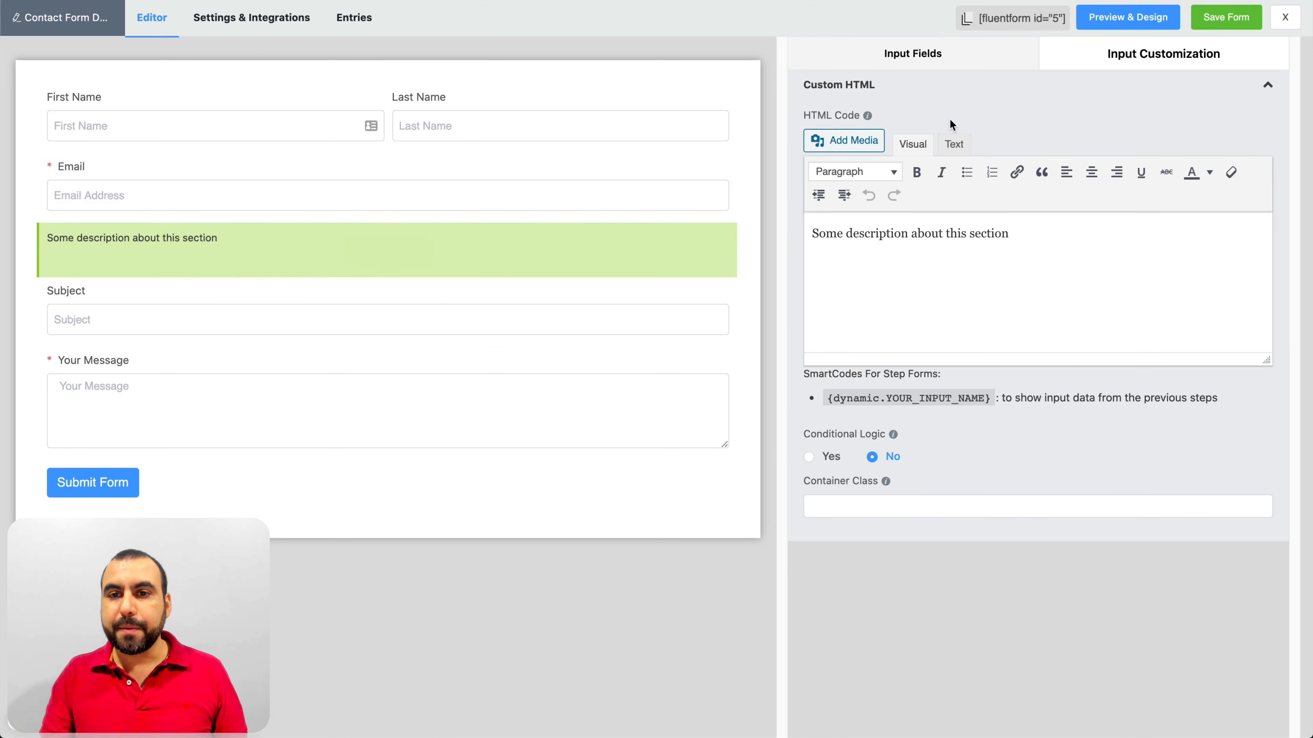
{"action": "left_click", "coordinate": [953, 144]}
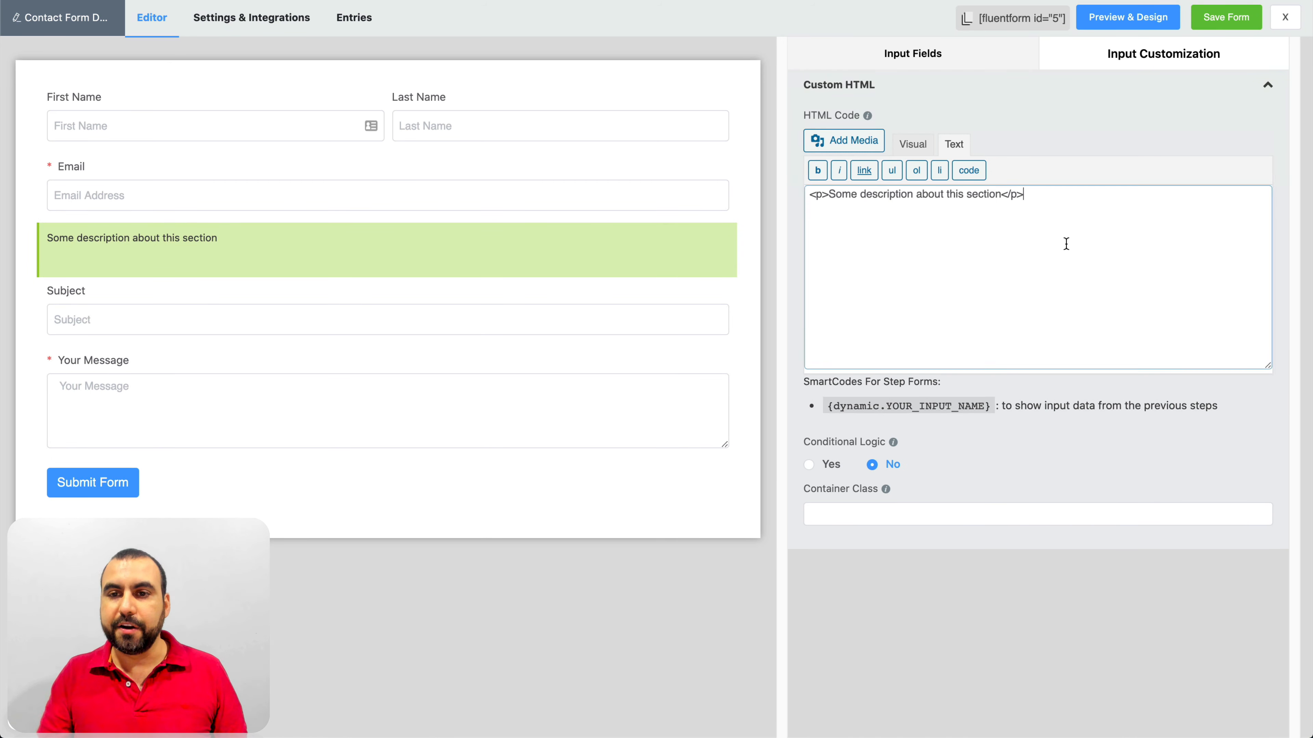
{"action": "key", "text": "Return"}
{"action": "key", "text": "super+v"}
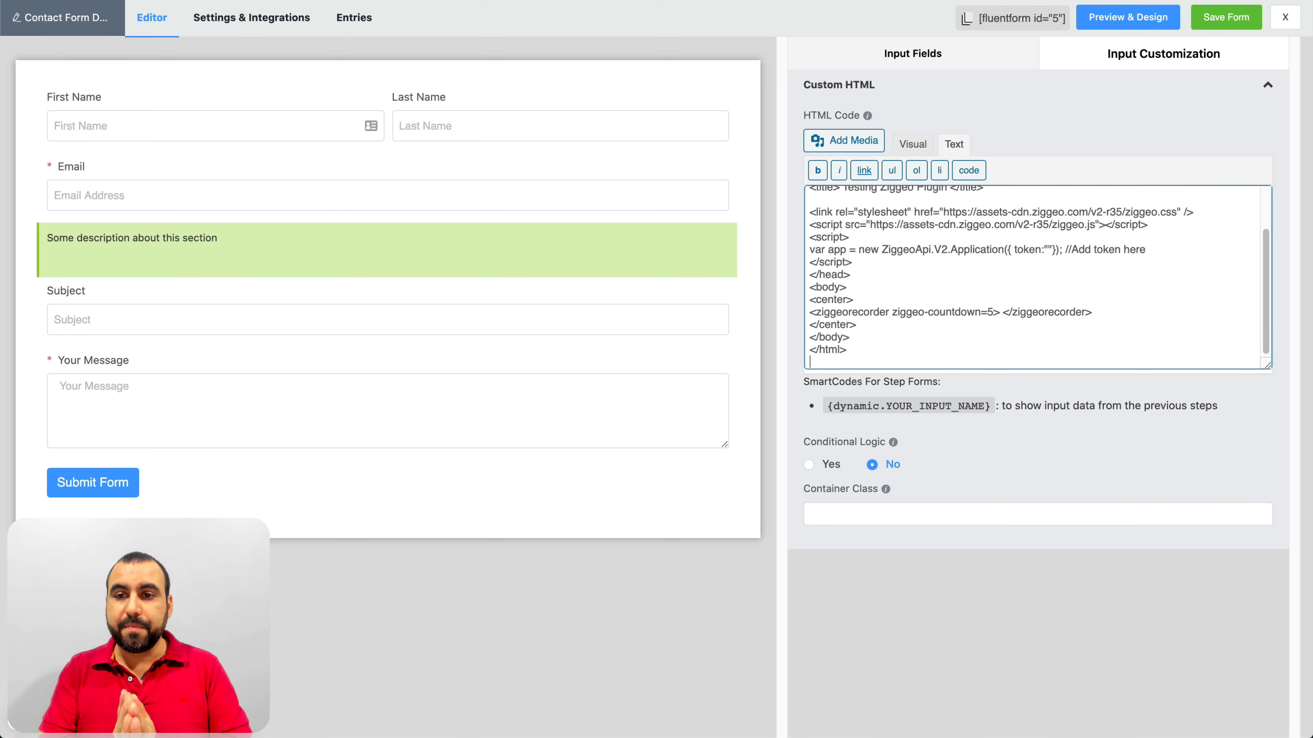
- Copy the application token of the default Ziggeo application and paste it over "Add token here" in the Custom HTML code
{"action": "left_click_drag", "start_coordinate": [1071, 250], "coordinate": [1150, 250]}
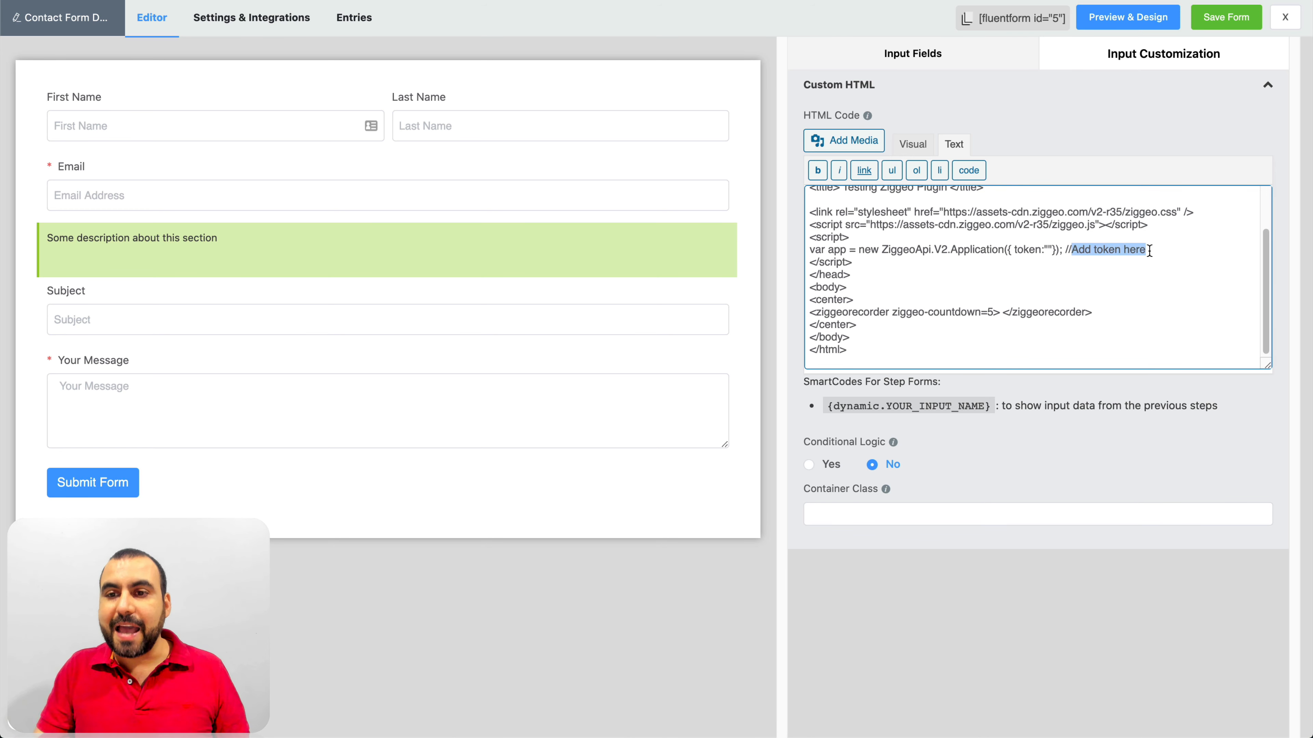
{"action": "left_click", "coordinate": [1155, 250]}
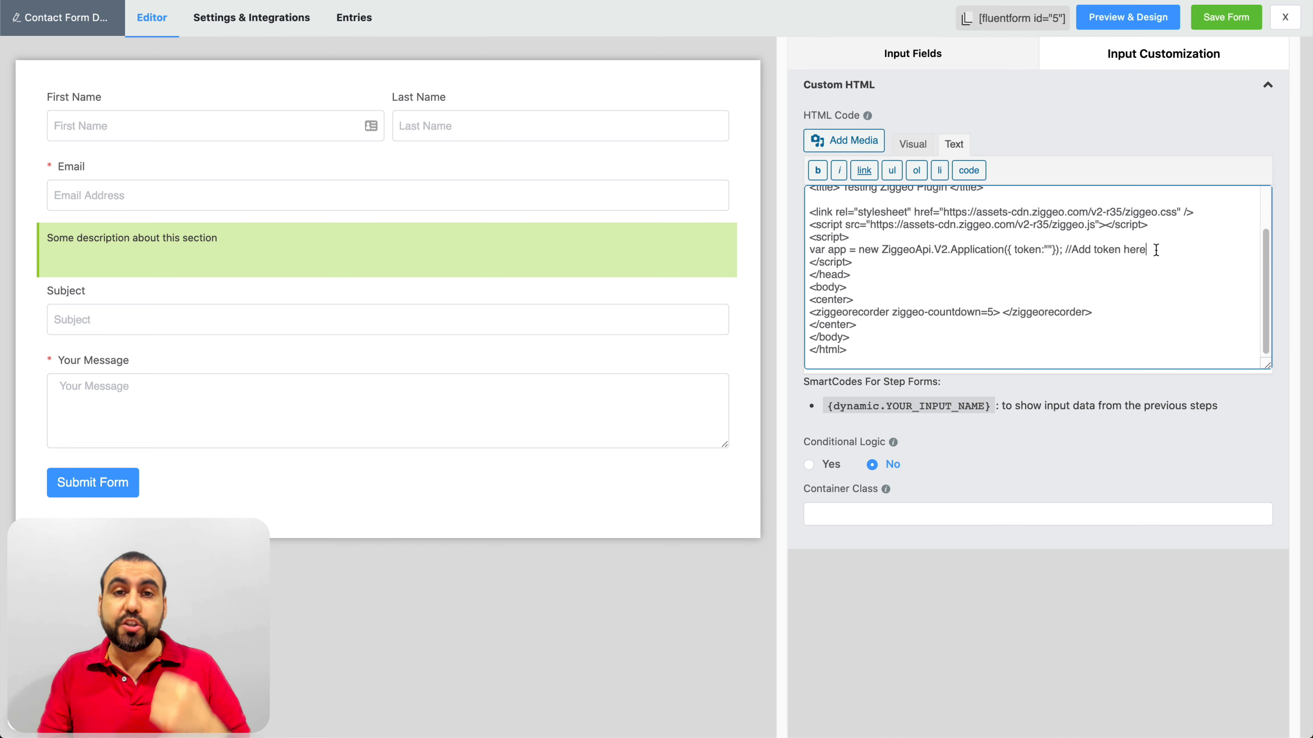
{"action": "key", "text": "ctrl+Tab"}
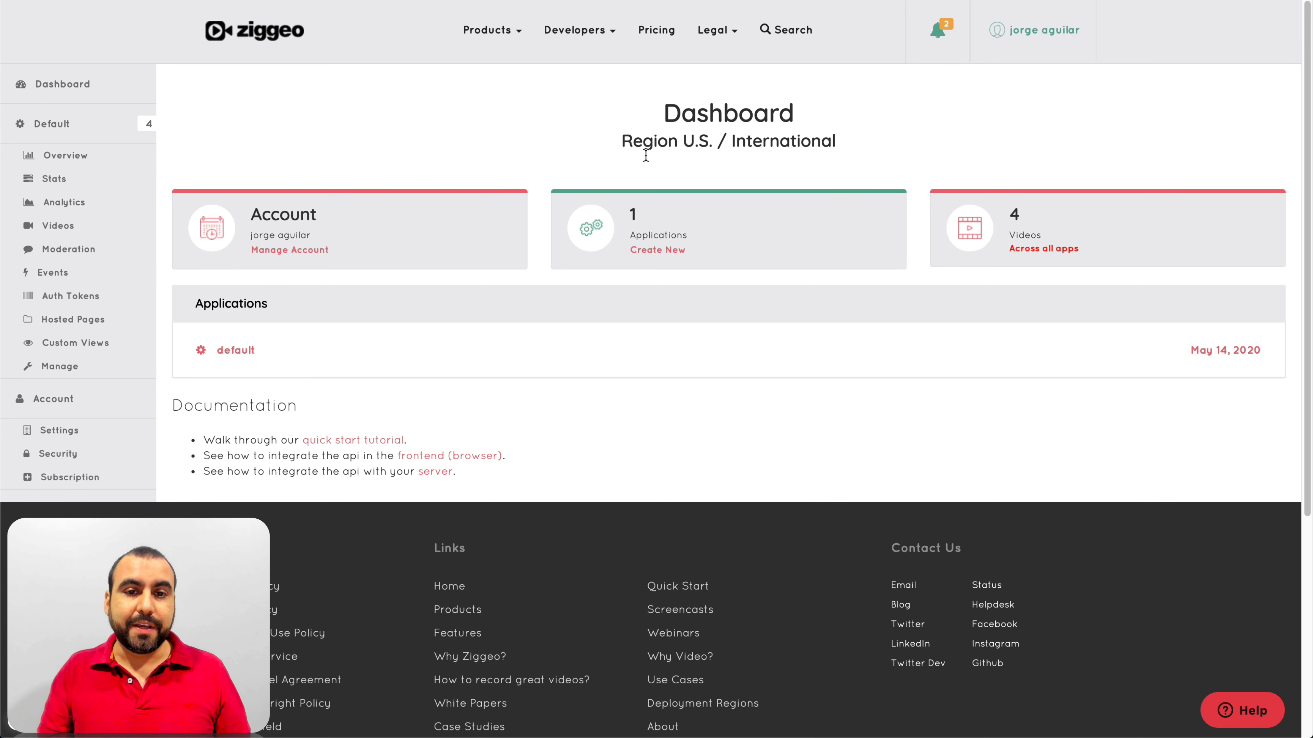
{"action": "left_click", "coordinate": [234, 352]}
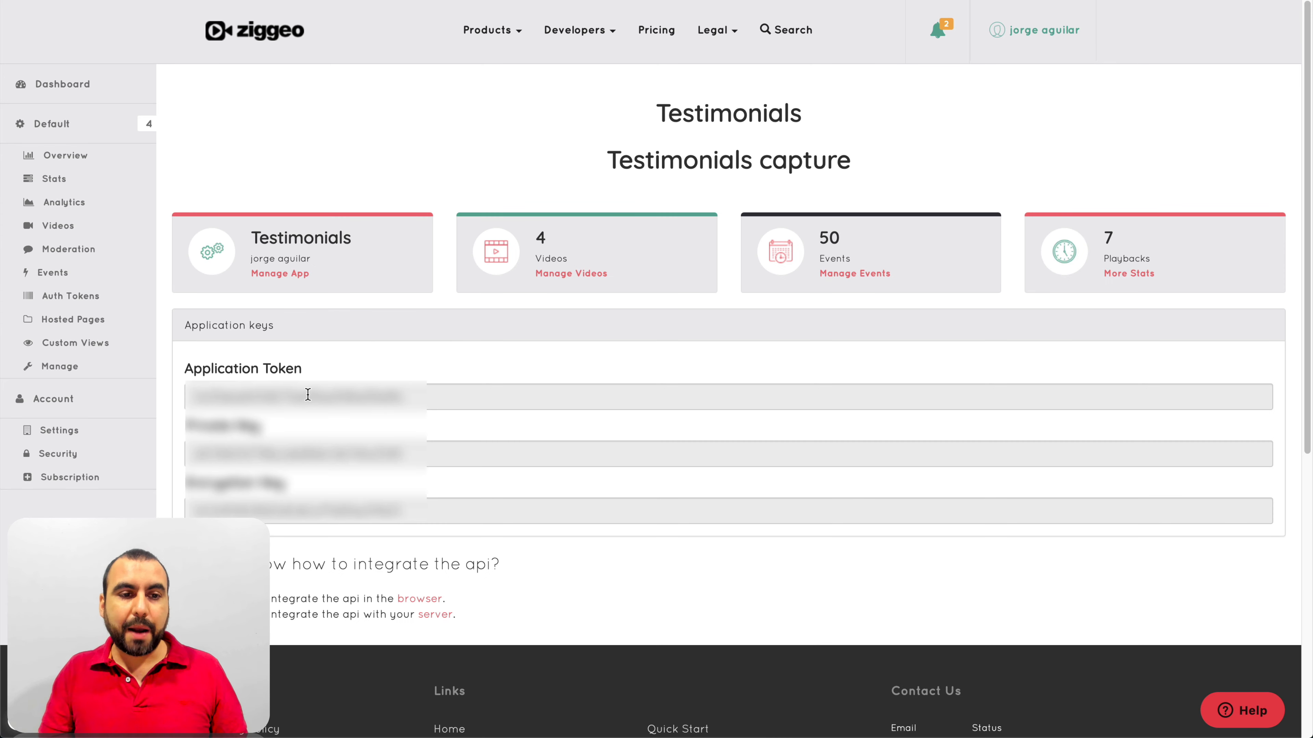
{"action": "left_click", "coordinate": [308, 395]}
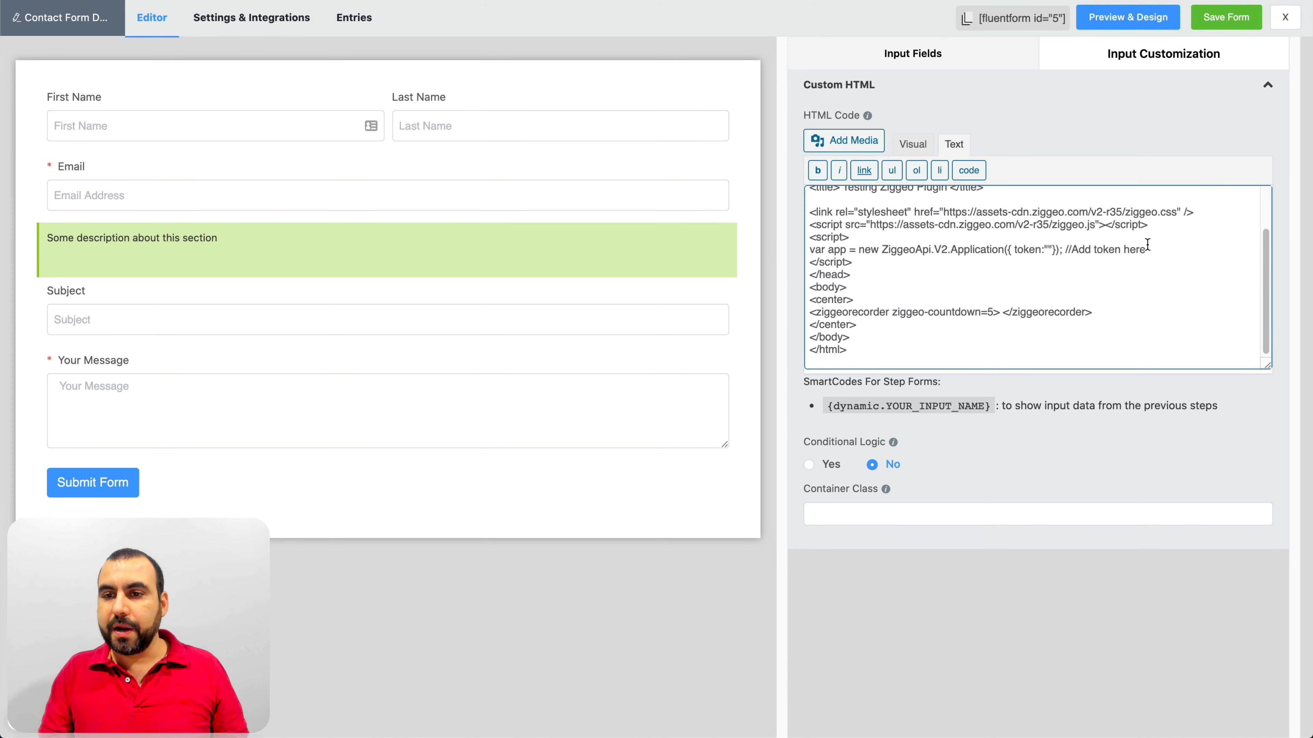
{"action": "left_click_drag", "start_coordinate": [1147, 244], "coordinate": [1078, 245]}
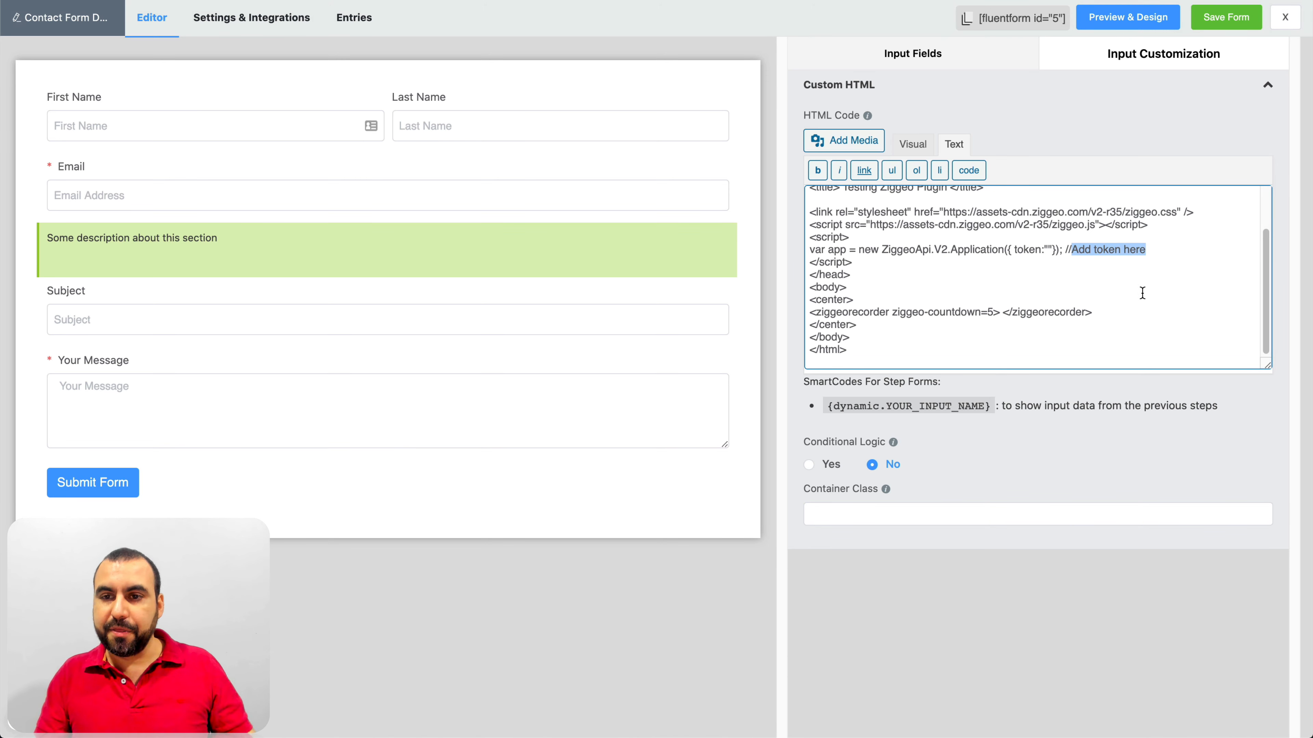
{"action": "key", "text": "ctrl+v"}
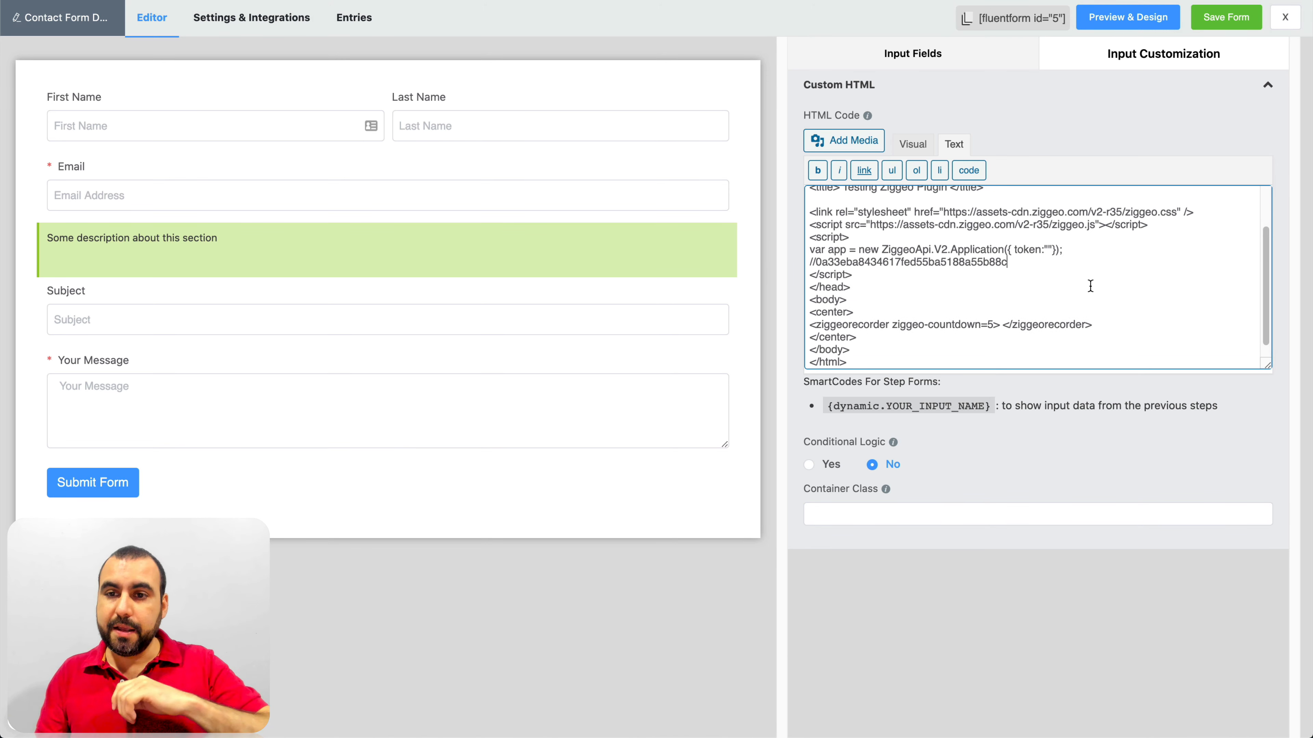
- Save the form and open its preview
{"action": "left_click", "coordinate": [1000, 579]}
{"action": "left_click", "coordinate": [1208, 27]}
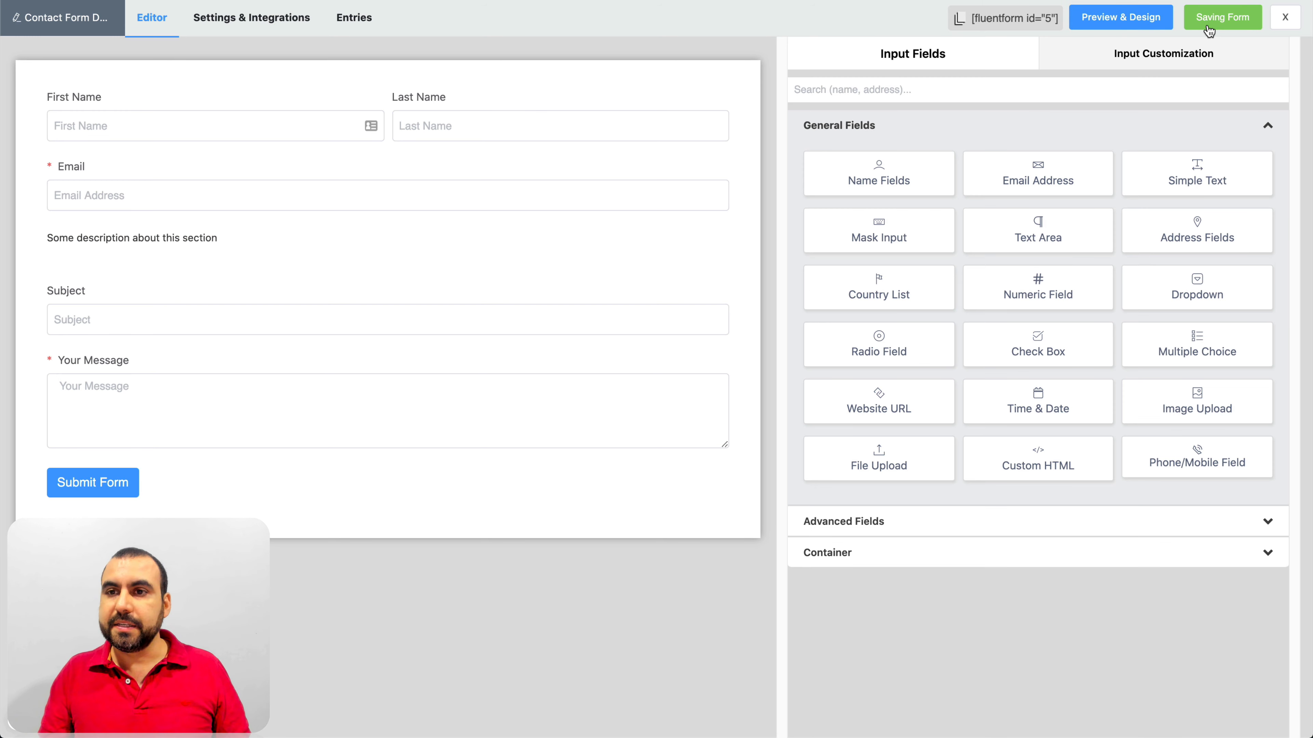
{"action": "left_click", "coordinate": [1130, 20]}
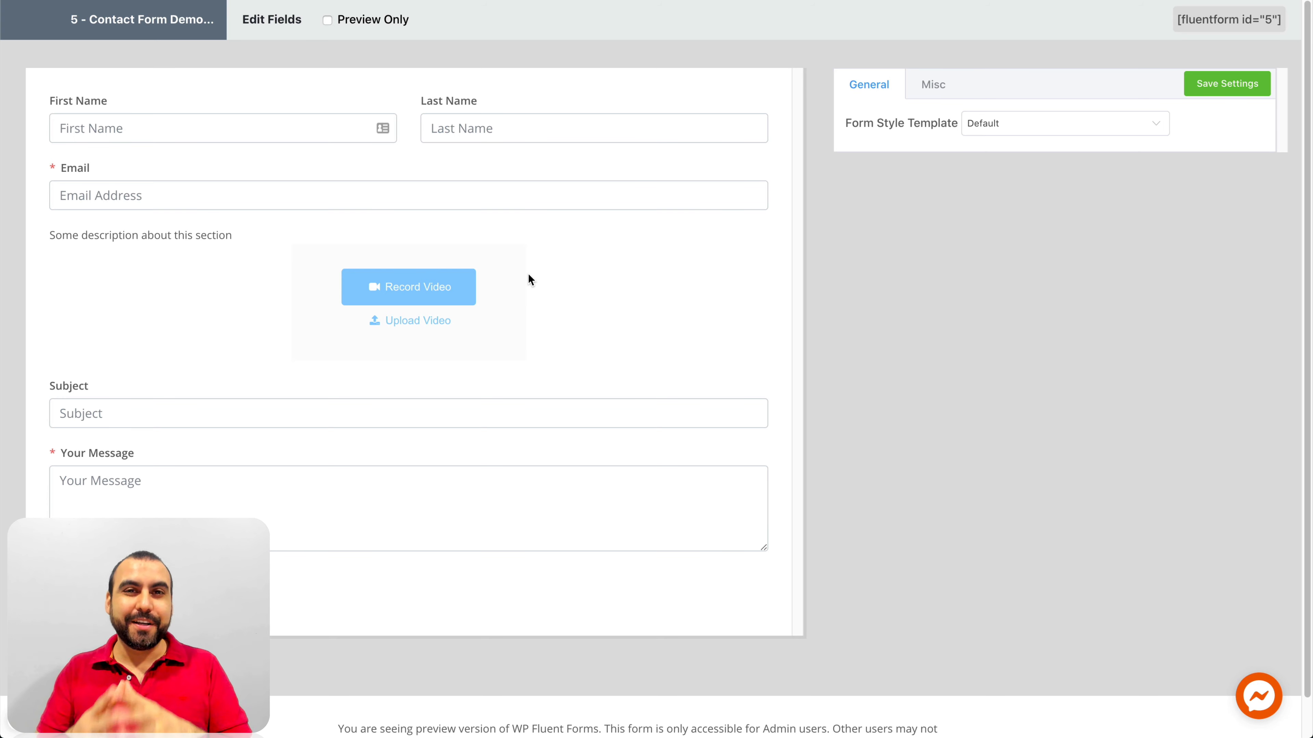
- Examine the name and email fields, the video recorder area and the section description in the form preview
{"action": "left_click", "coordinate": [214, 135]}
{"action": "left_click", "coordinate": [530, 134]}
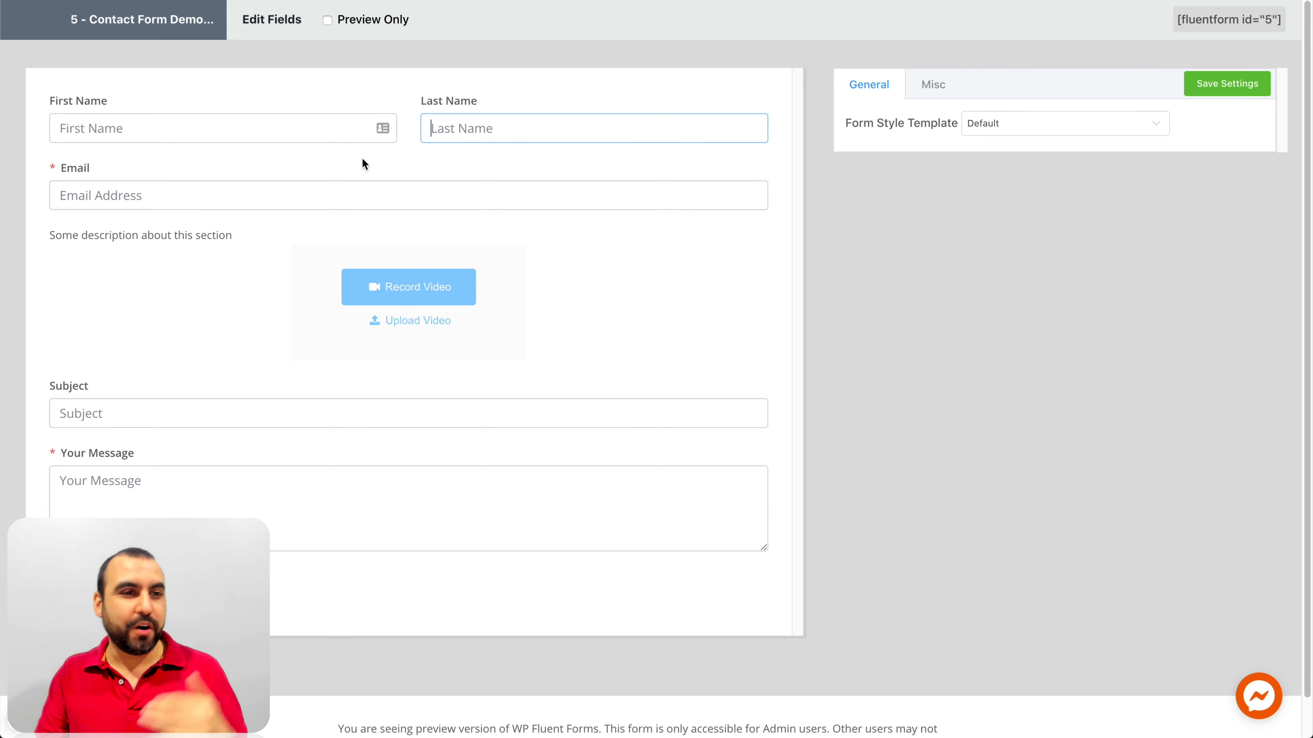
{"action": "left_click", "coordinate": [309, 182]}
{"action": "left_click", "coordinate": [510, 252]}
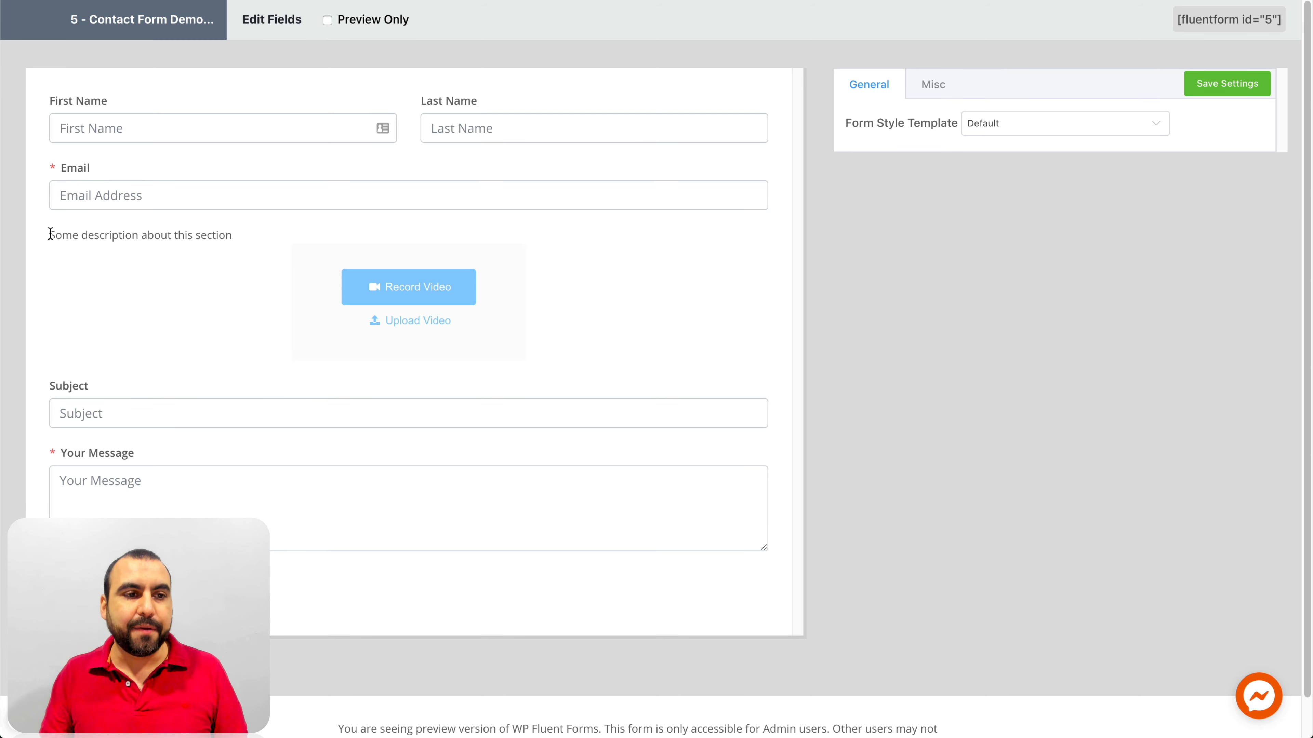
{"action": "left_click_drag", "start_coordinate": [49, 233], "coordinate": [224, 234]}
{"action": "double_click", "coordinate": [224, 234]}
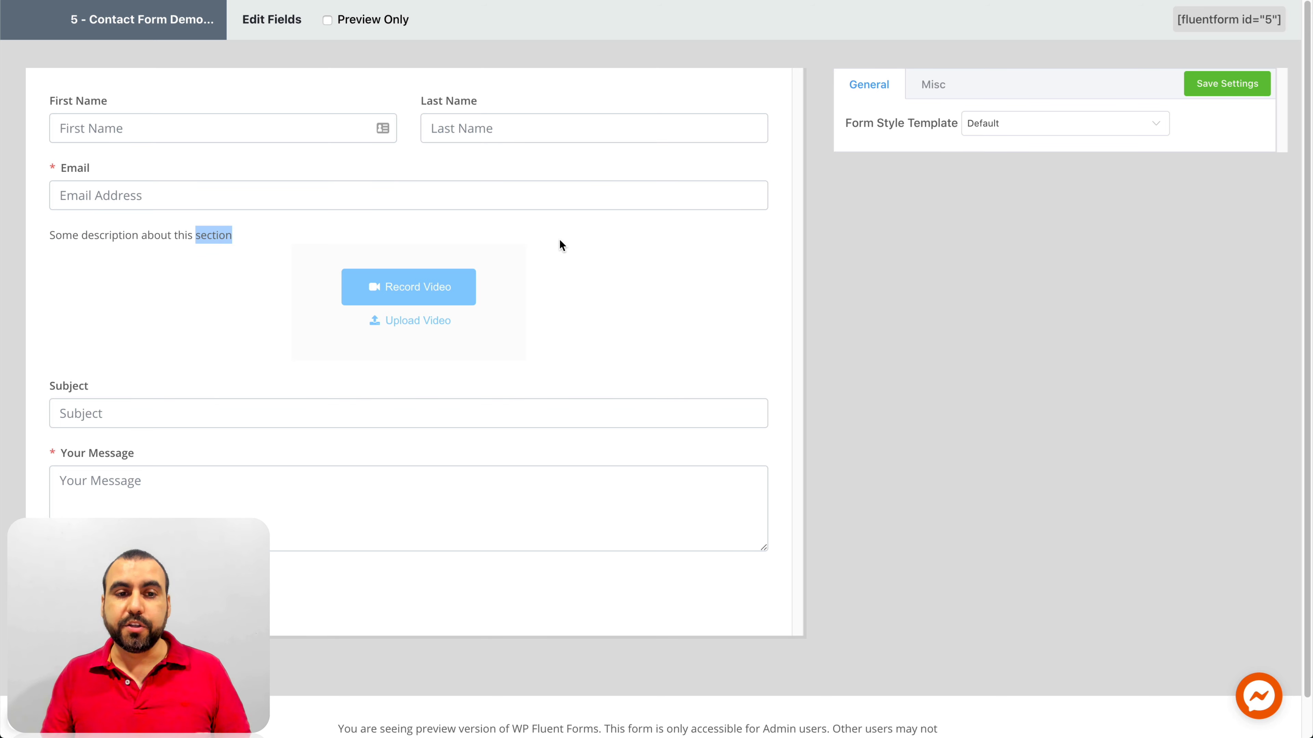
- Test the form's video recorder by allowing camera and microphone access and starting a recording
{"action": "left_click", "coordinate": [440, 290]}
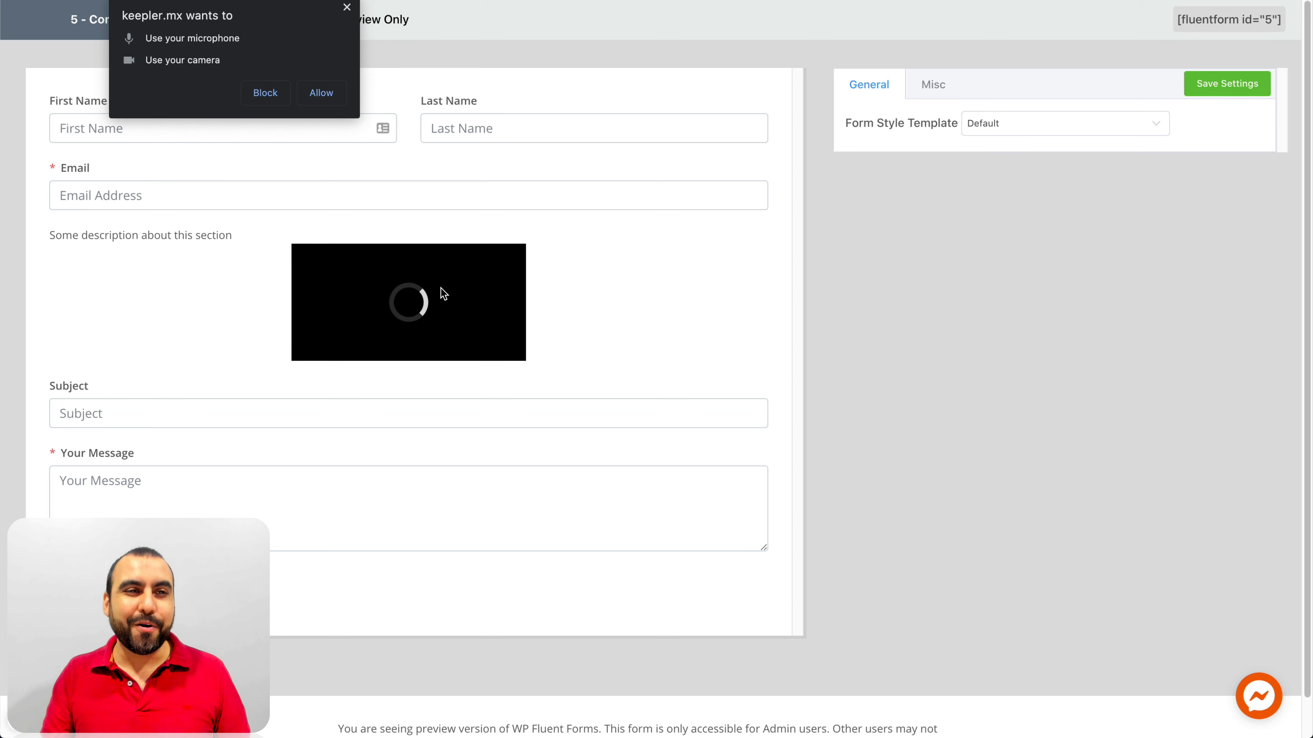
{"action": "left_click", "coordinate": [331, 95]}
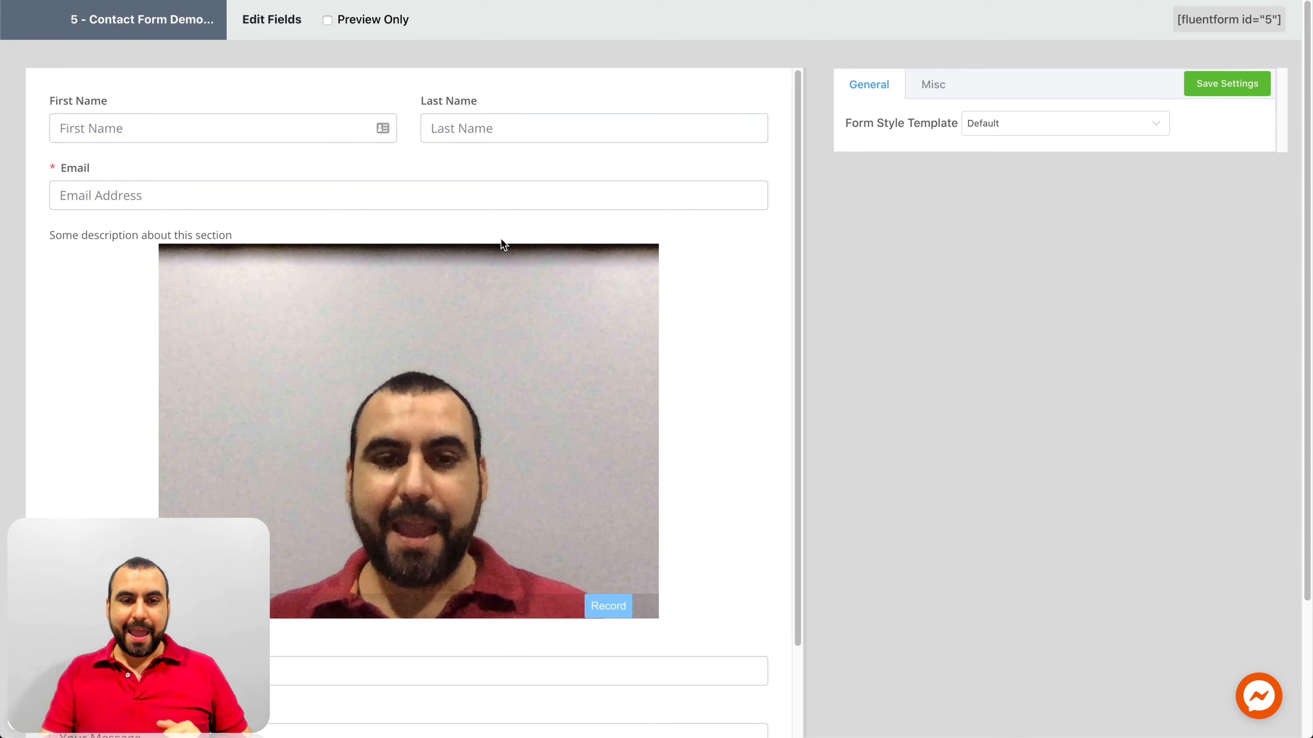
{"action": "left_click", "coordinate": [593, 608]}
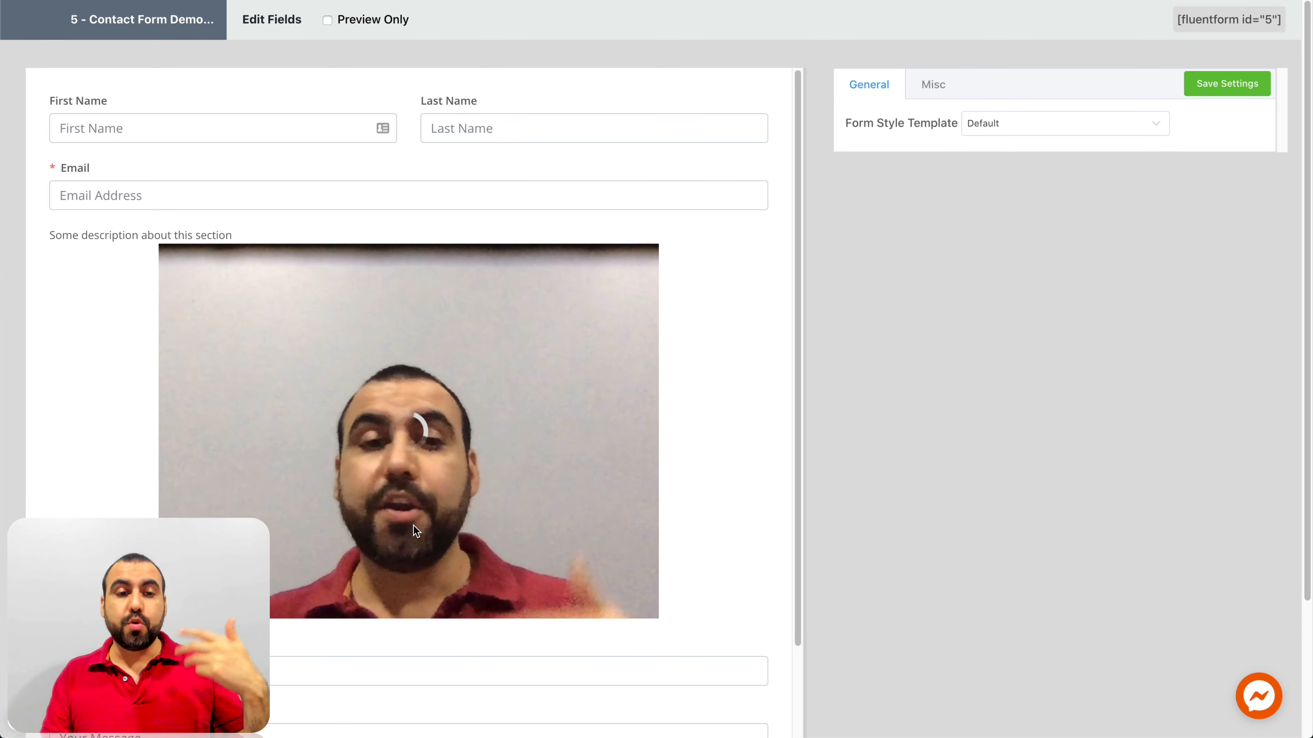
{"action": "scroll", "coordinate": [413, 526], "scroll_direction": "down", "scroll_amount": 2}
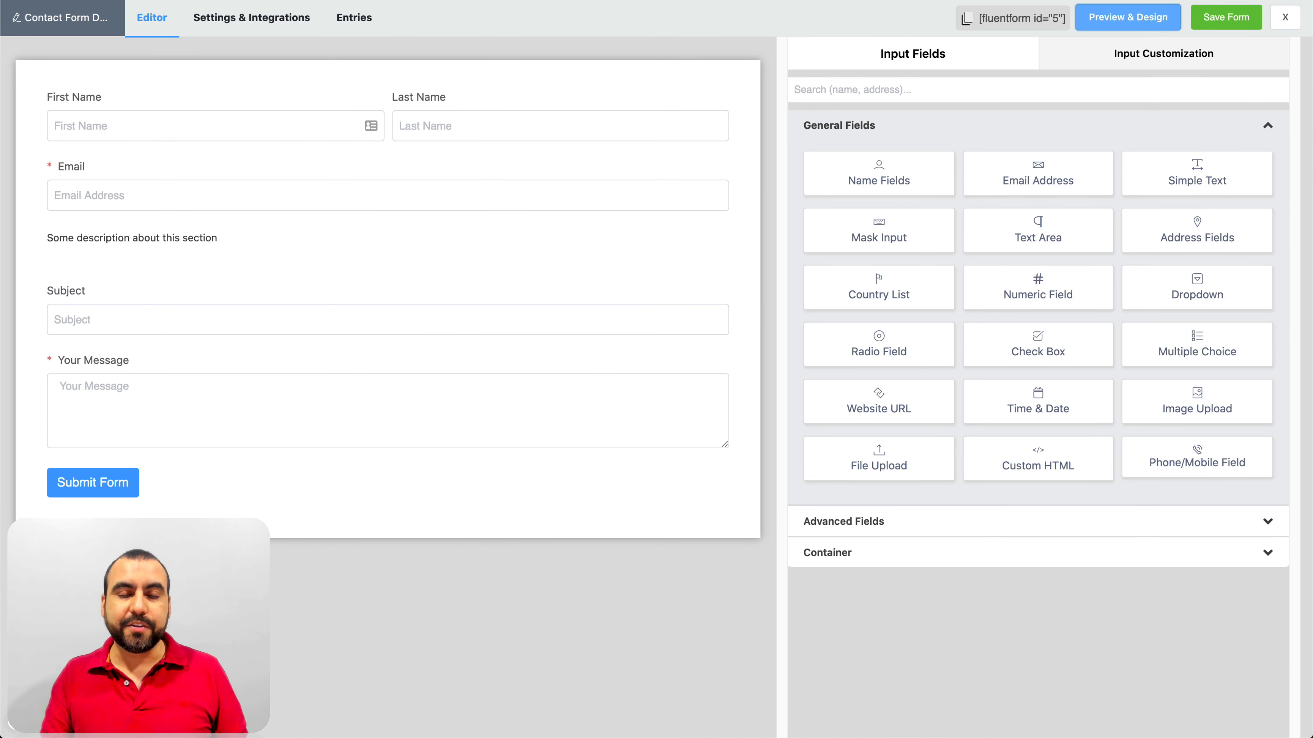
- Back in the form editor, replace the Custom HTML field's description with "Please capture your testimonial" on its own line above the embedded code
{"action": "mouse_move", "coordinate": [703, 191]}
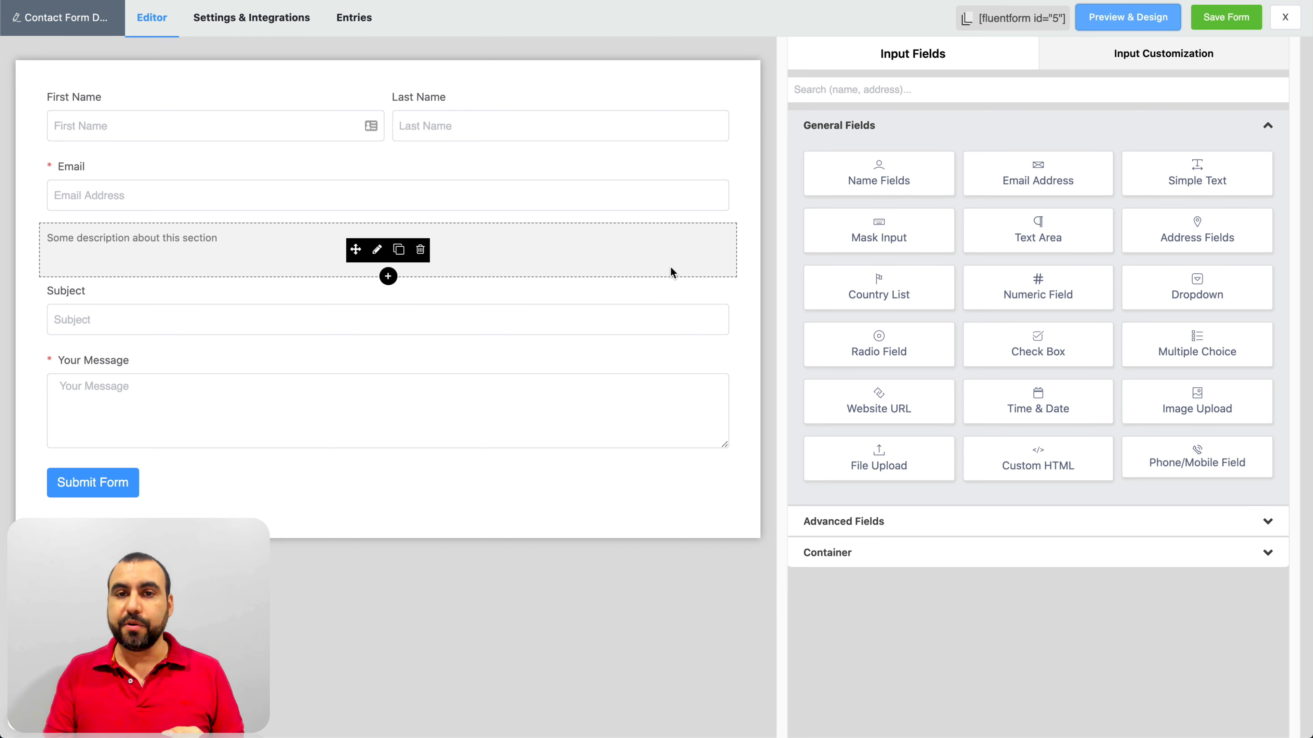
{"action": "left_click", "coordinate": [575, 246]}
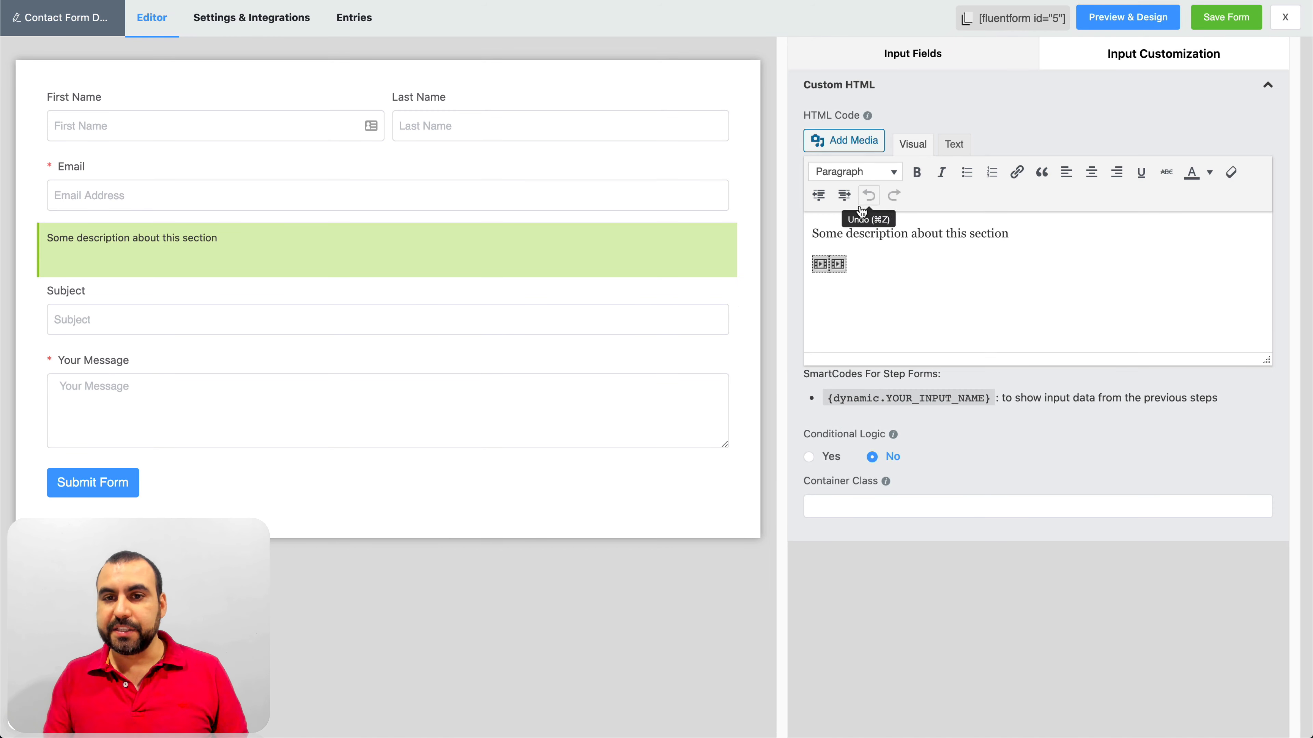
{"action": "triple_click", "coordinate": [940, 228]}
{"action": "type", "text": "PLease c"}
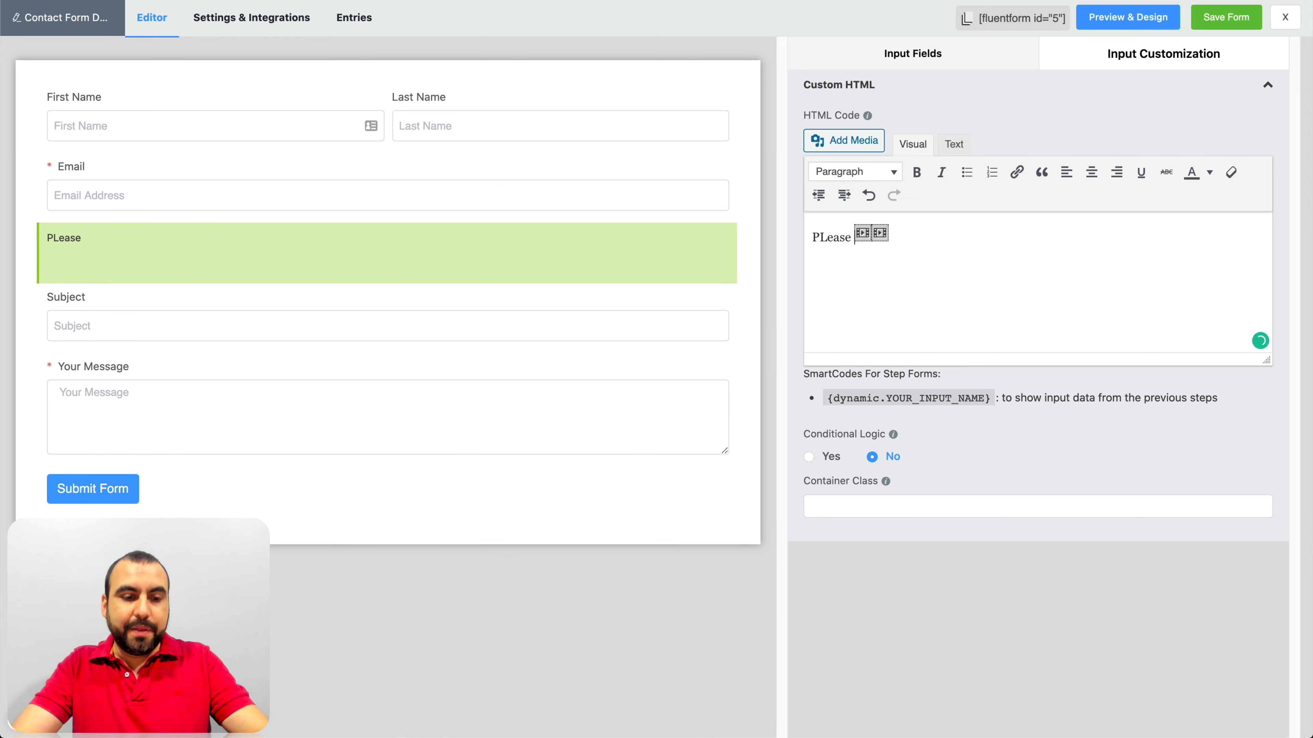
{"action": "key", "text": "BackSpace"}
{"action": "key", "text": "BackSpace"}
{"action": "key", "text": "BackSpace"}
{"action": "key", "text": "BackSpace"}
{"action": "key", "text": "BackSpace"}
{"action": "key", "text": "BackSpace"}
{"action": "key", "text": "BackSpace"}
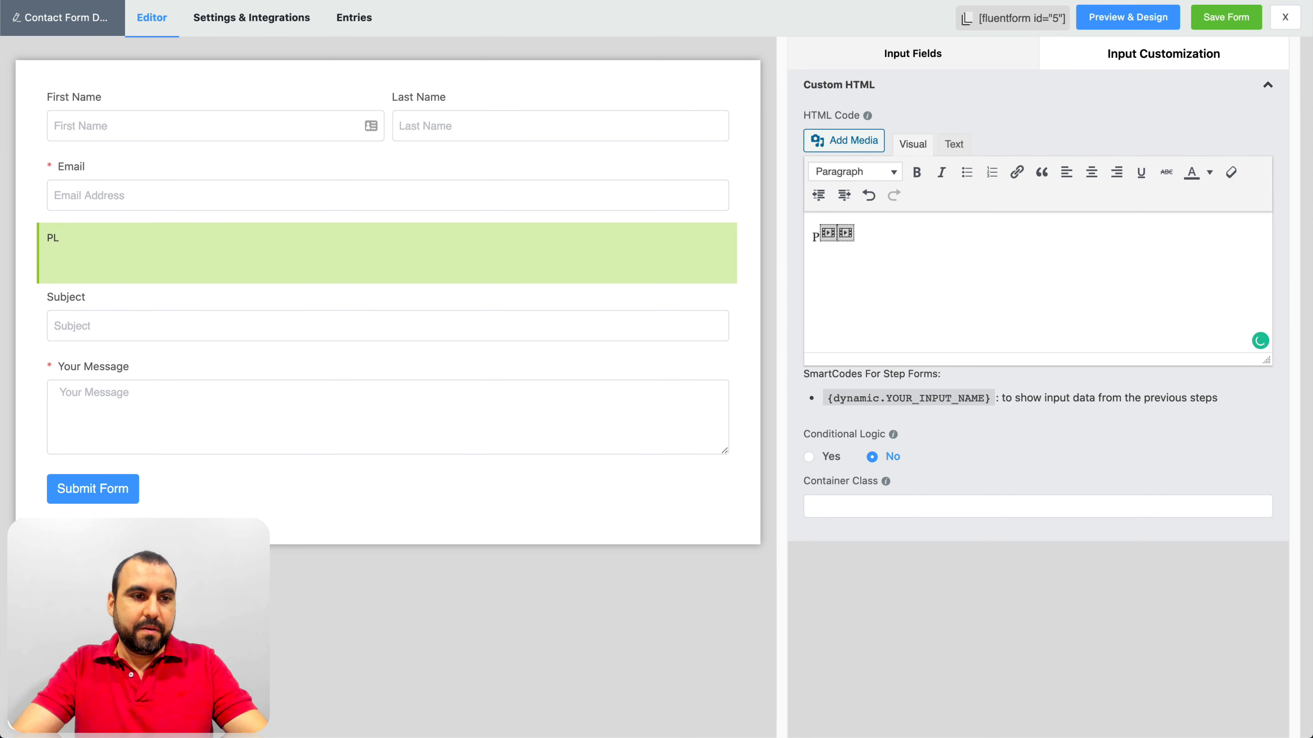
{"action": "type", "text": "lPlease"}
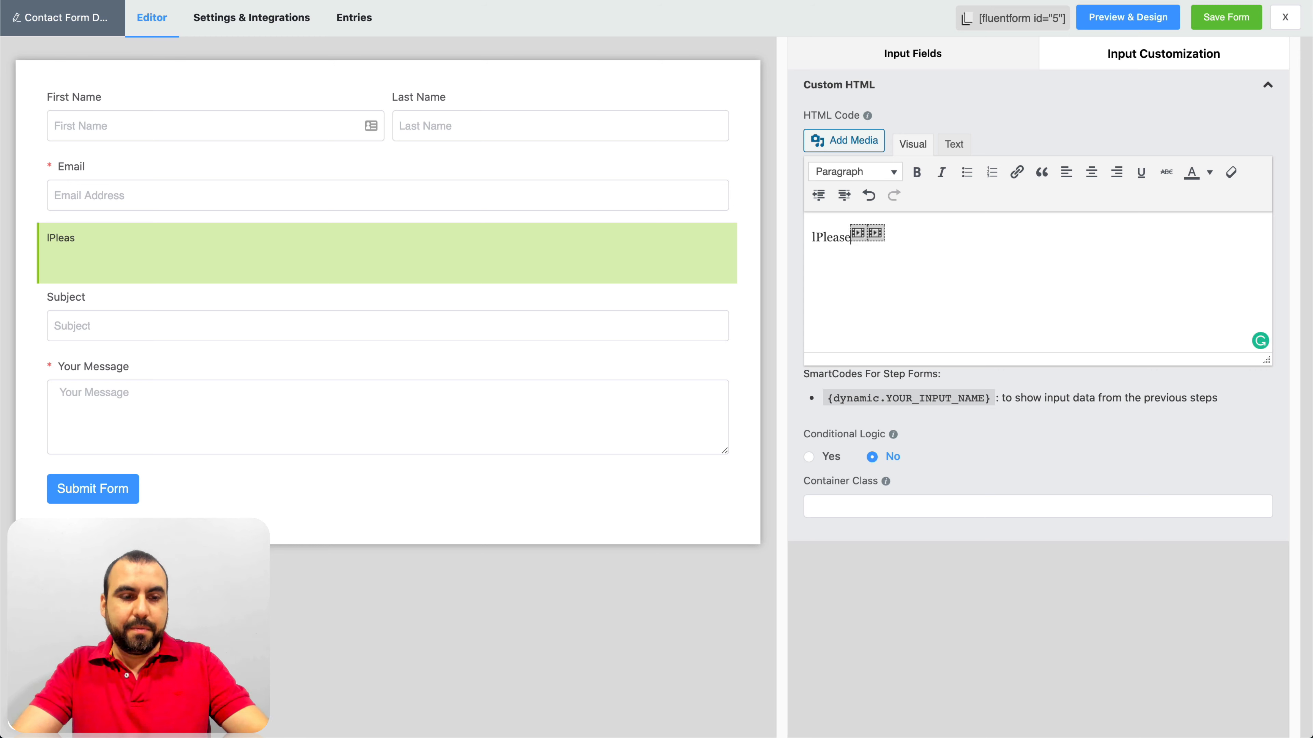
{"action": "key", "text": "BackSpace"}
{"action": "key", "text": "BackSpace"}
{"action": "key", "text": "BackSpace"}
{"action": "key", "text": "BackSpace"}
{"action": "key", "text": "BackSpace"}
{"action": "key", "text": "BackSpace"}
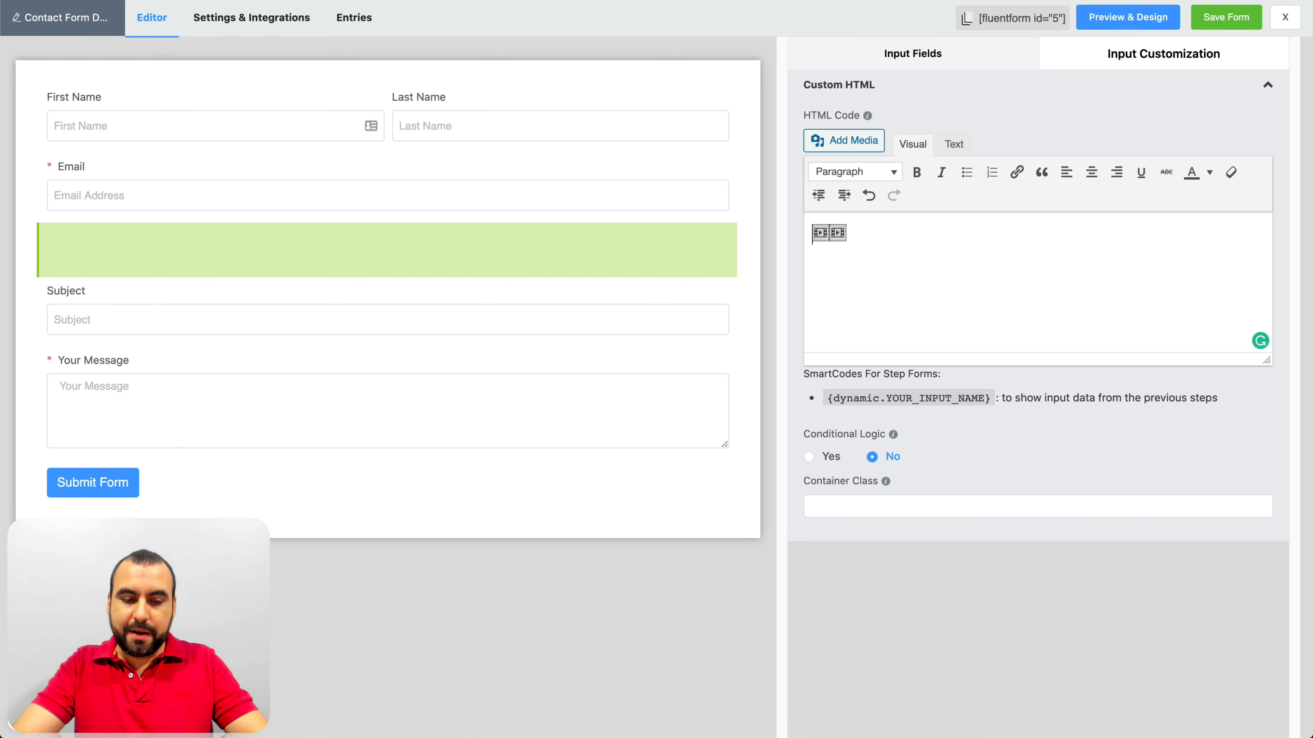
{"action": "type", "text": "Please capture y"}
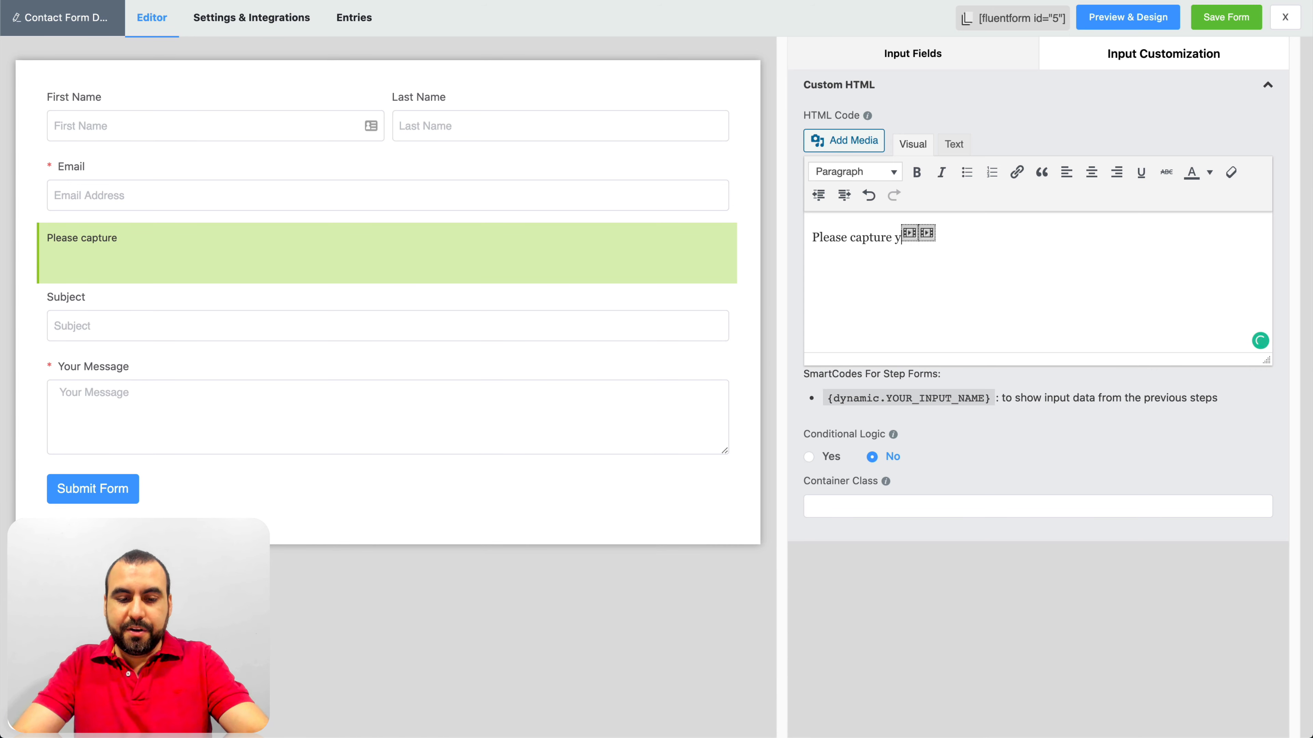
{"action": "type", "text": "our testimonial"}
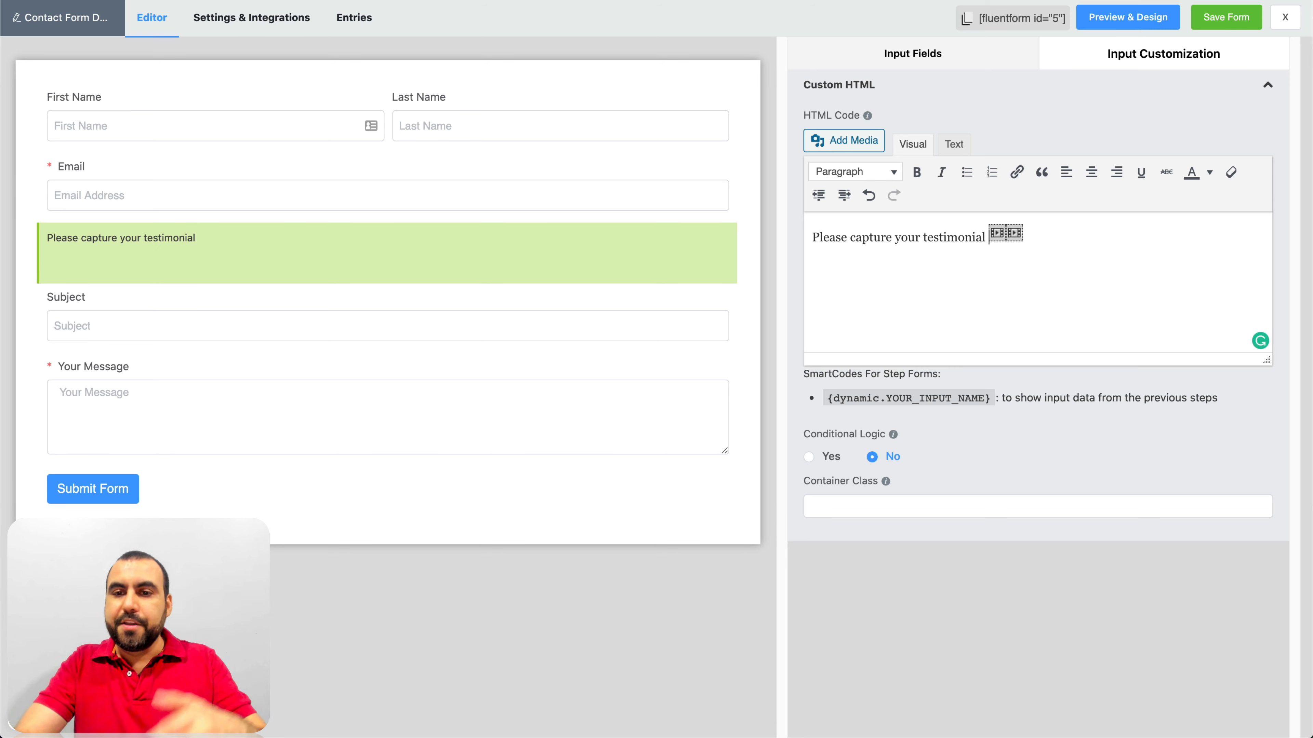
{"action": "key", "text": "Return"}
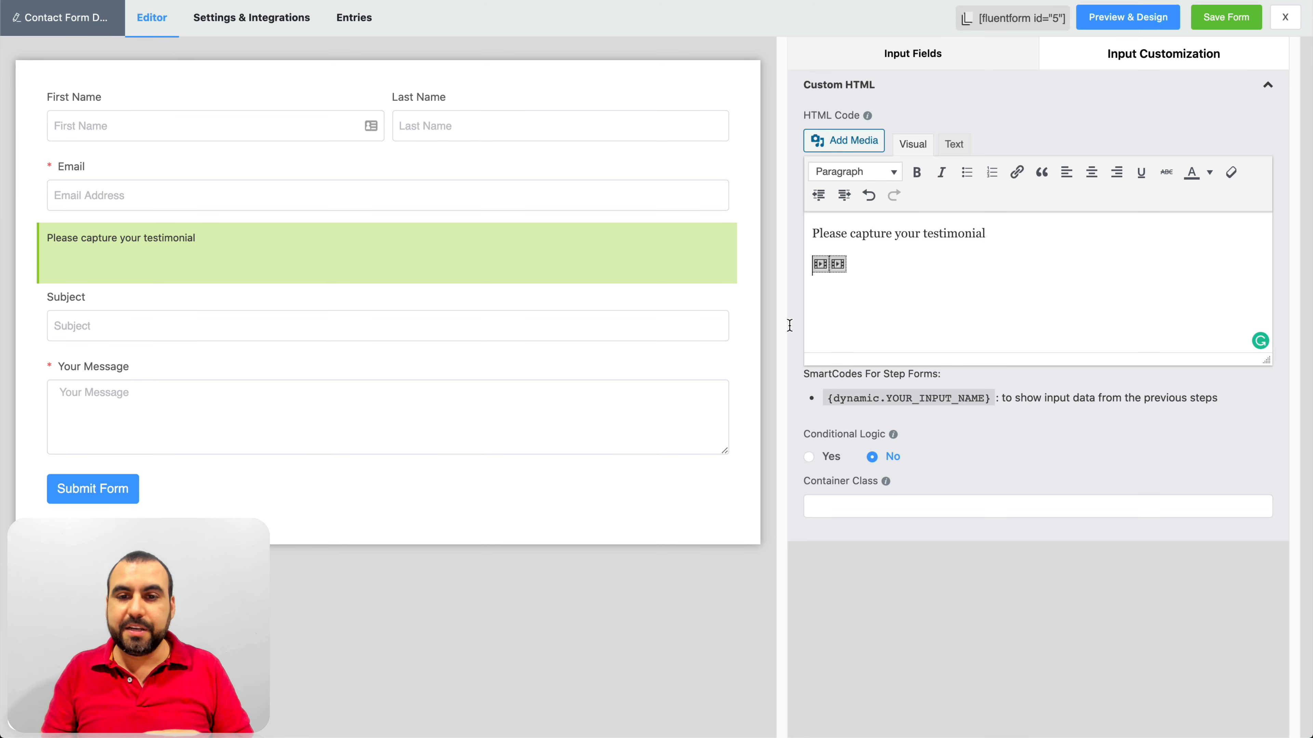
- Add a Terms & Conditions field from the advanced fields to the form, directly below the Your Message field
{"action": "left_click", "coordinate": [934, 70]}
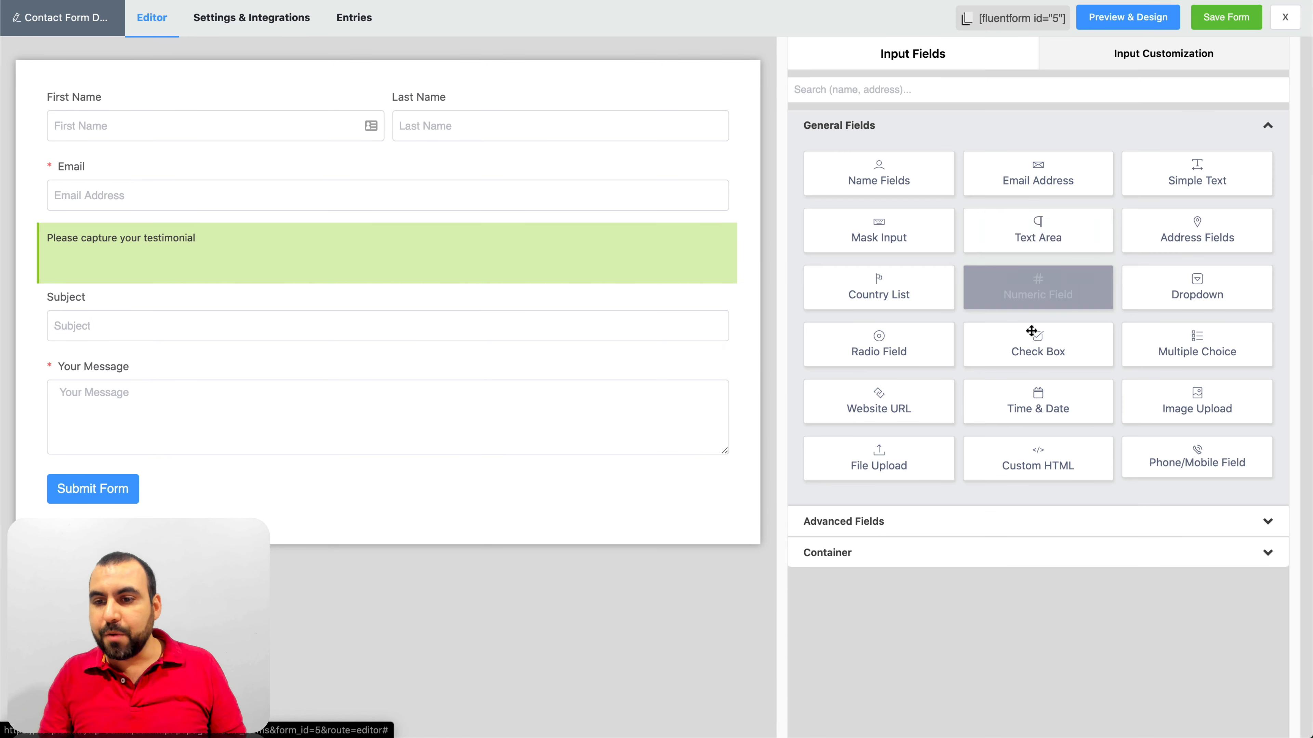
{"action": "left_click", "coordinate": [1121, 522]}
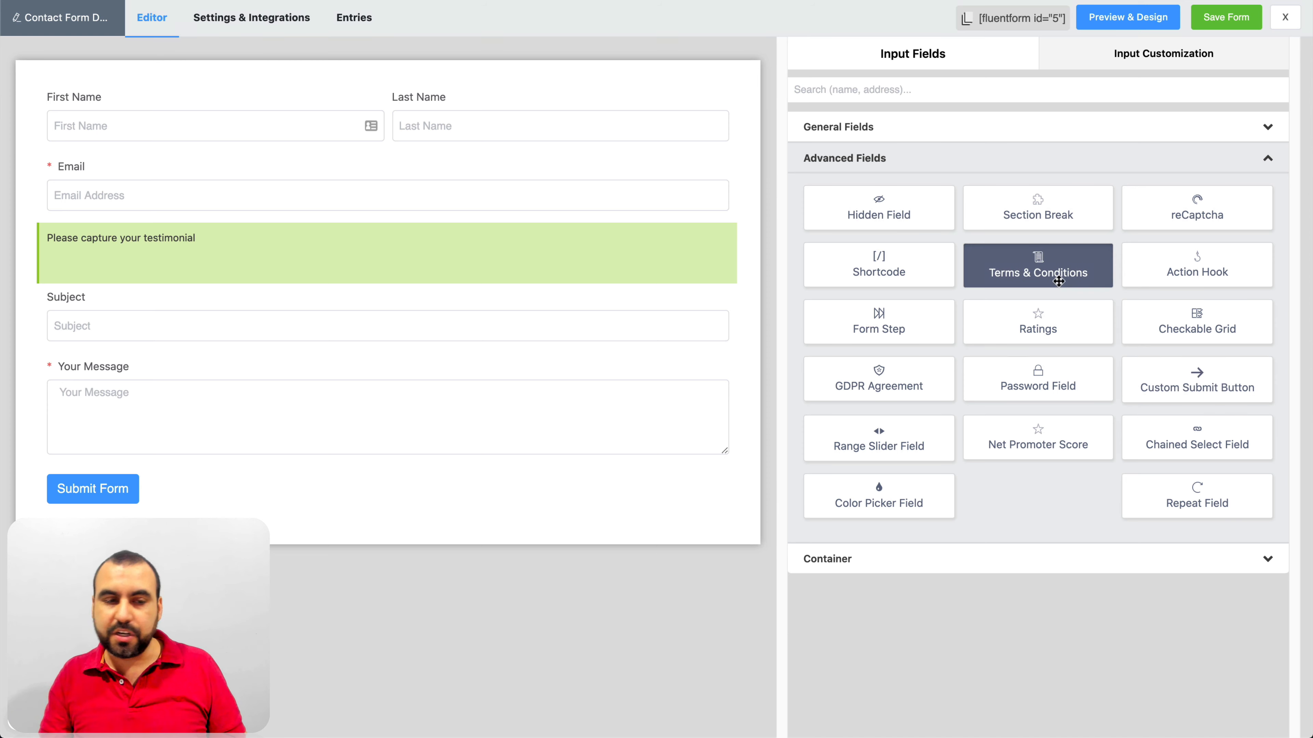
{"action": "left_click_drag", "start_coordinate": [1038, 267], "coordinate": [321, 505]}
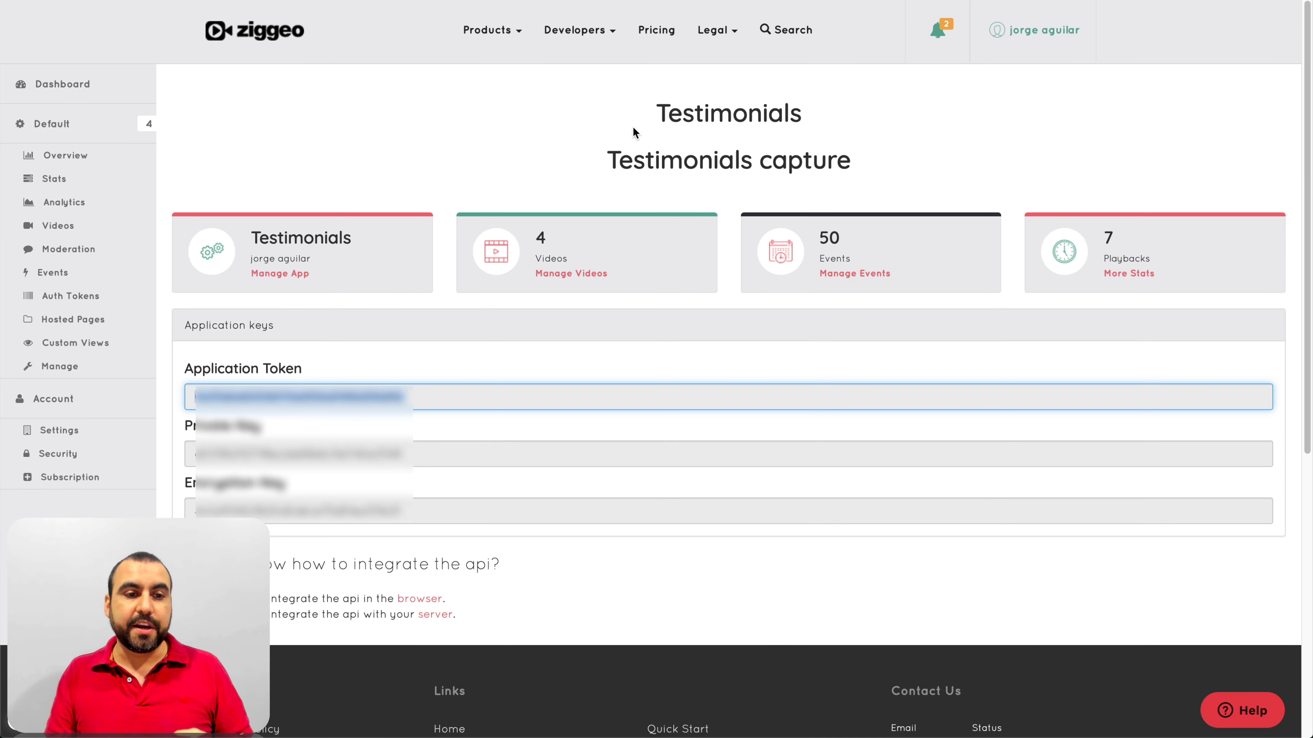
- In the Ziggeo dashboard, open the first video in the application's video list, play it briefly and review its management options
{"action": "left_click", "coordinate": [58, 227]}
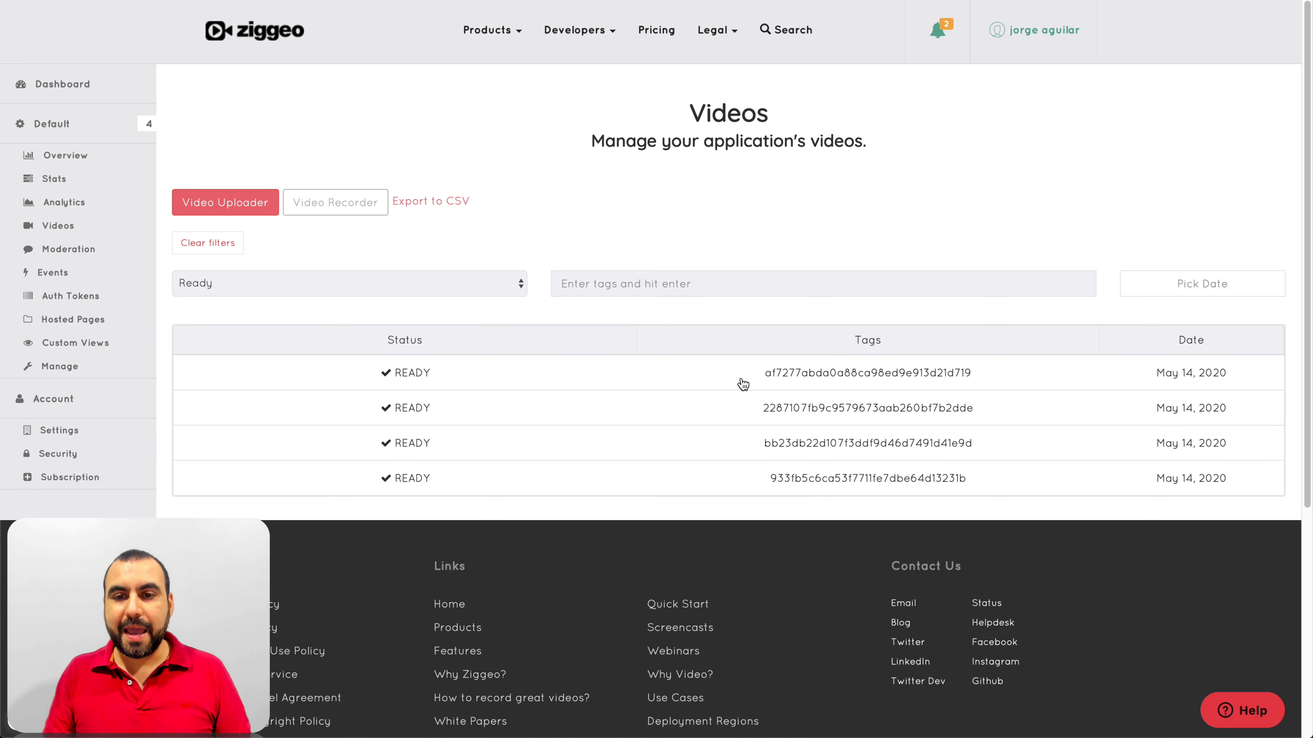
{"action": "left_click", "coordinate": [858, 386]}
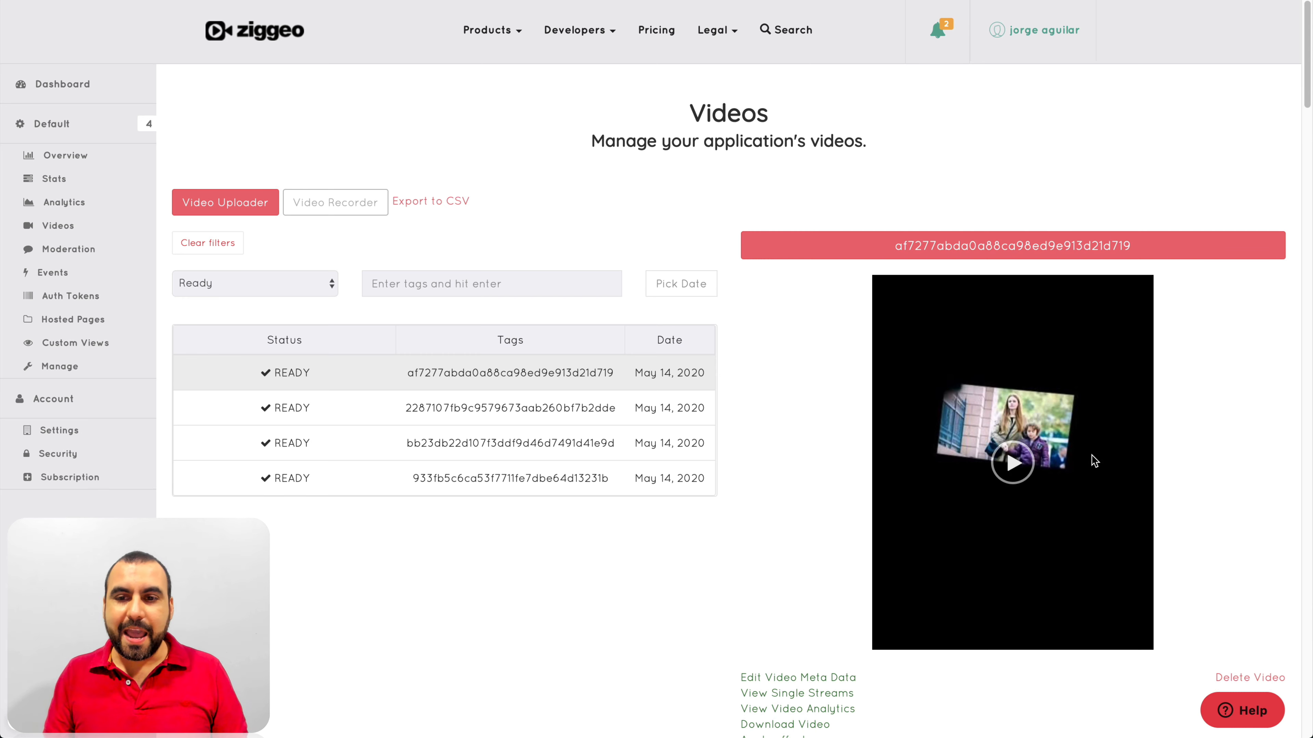
{"action": "left_click", "coordinate": [1015, 460]}
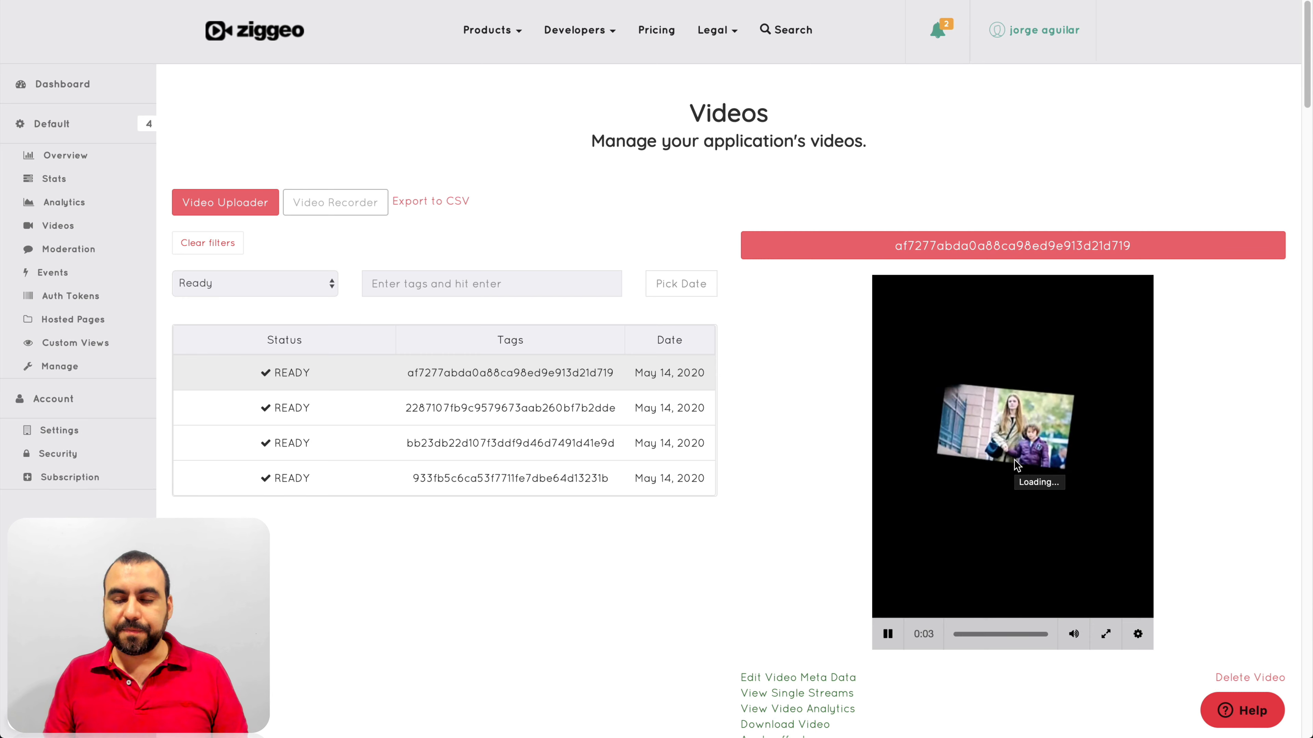
{"action": "left_click", "coordinate": [890, 634]}
{"action": "scroll", "coordinate": [889, 625], "scroll_direction": "down", "scroll_amount": 2}
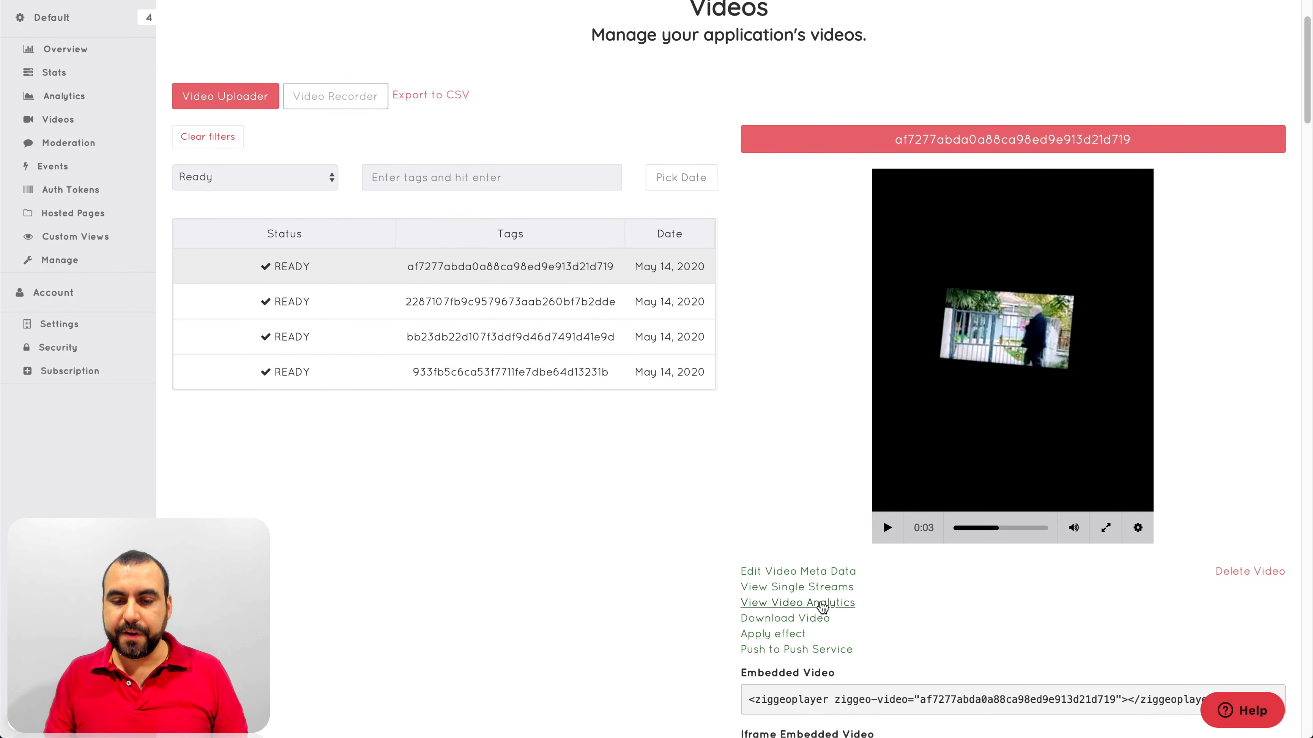
{"action": "scroll", "coordinate": [789, 516], "scroll_direction": "up", "scroll_amount": 2}
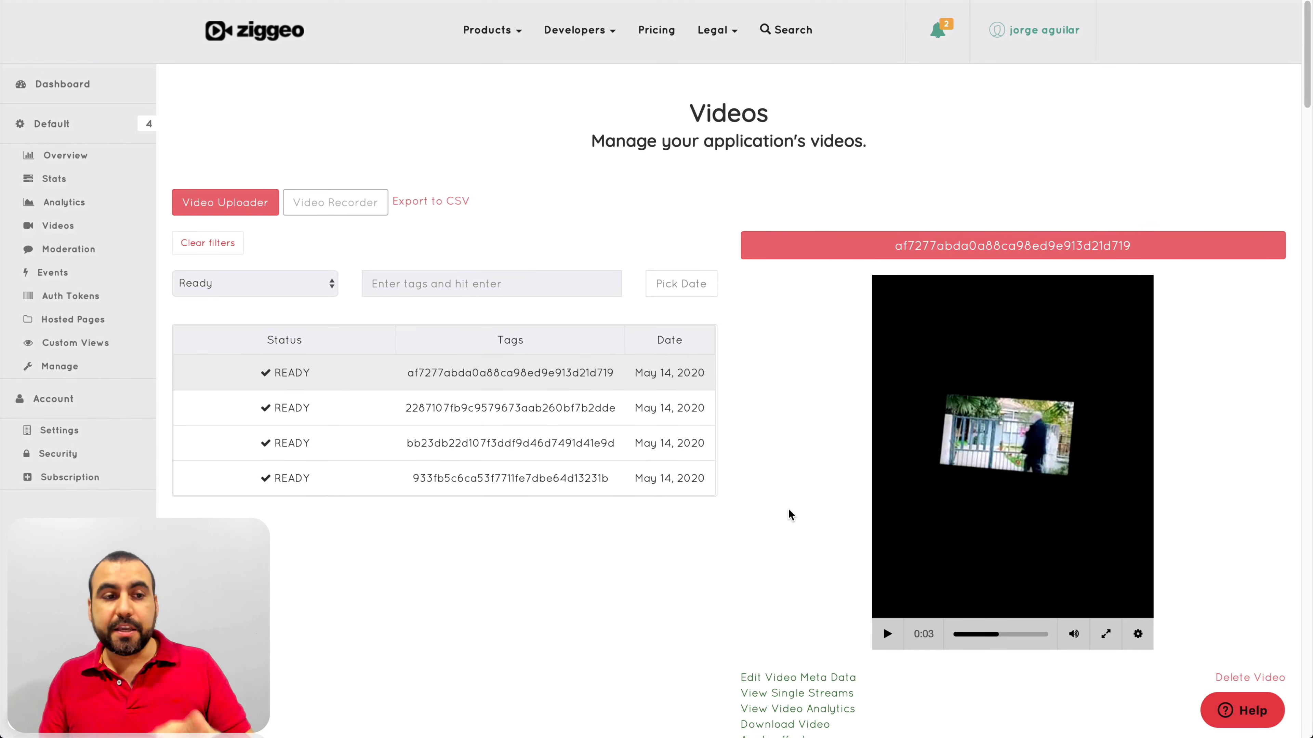